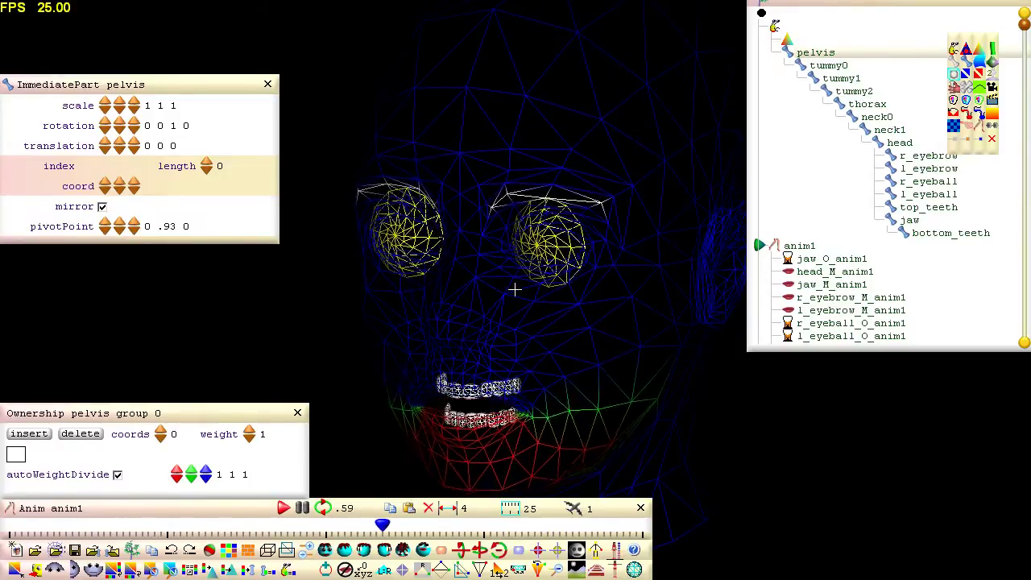
Show the head model as a shaded surface and turn off its ownership group colours
click(634, 570)
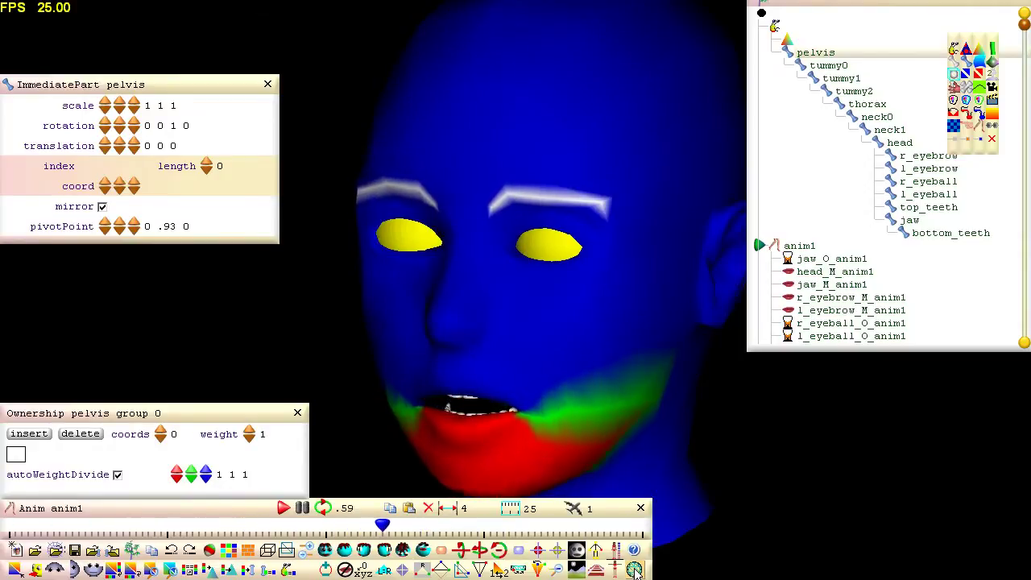
click(210, 551)
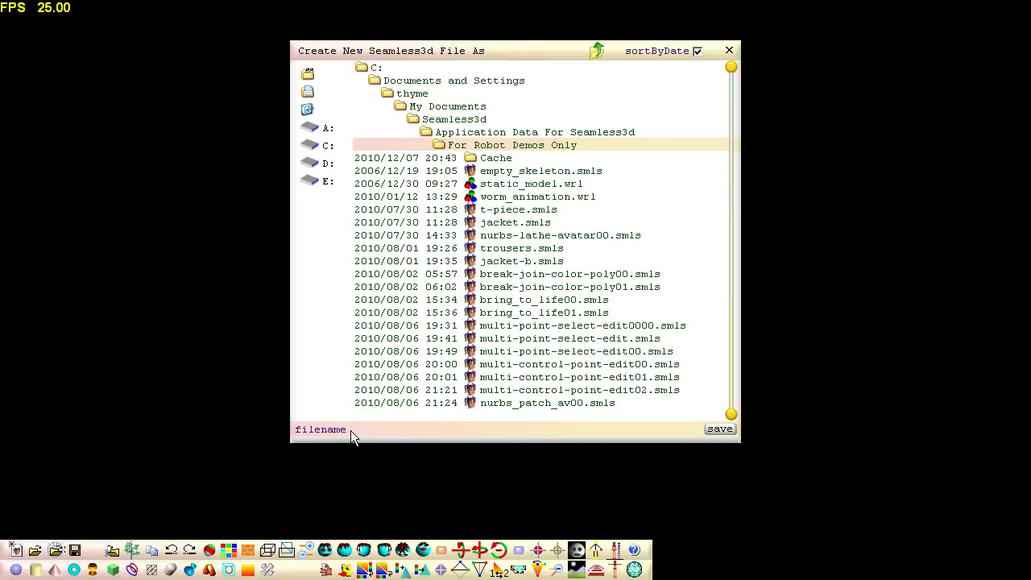
Create a new file named skinmorph with a NURBS lathe of 6 staves and 10 bands
text(skinmorph)
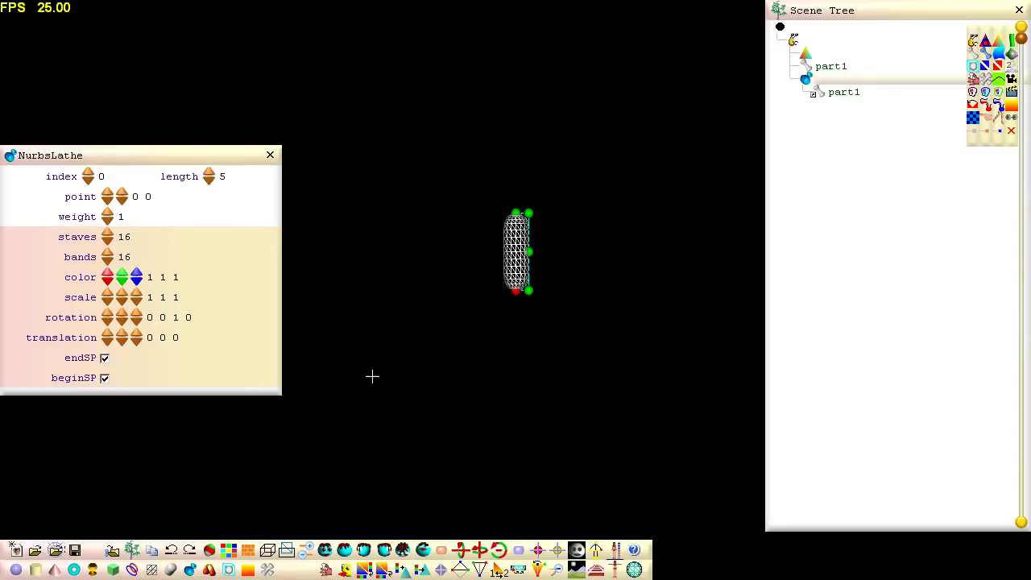
scroll(644, 120, up, 10)
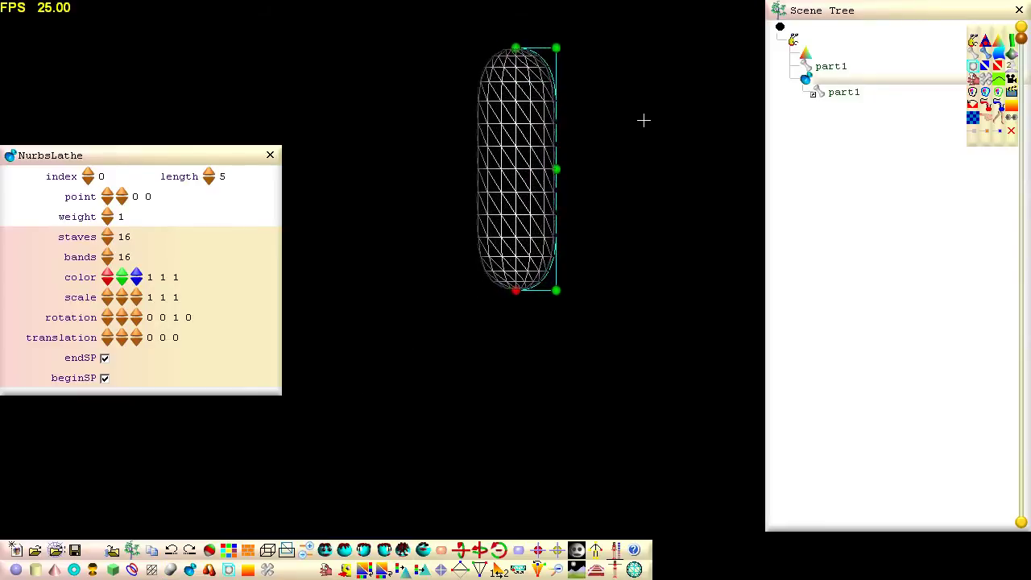
middle_drag(644, 120, 608, 300)
drag(108, 241, 110, 265)
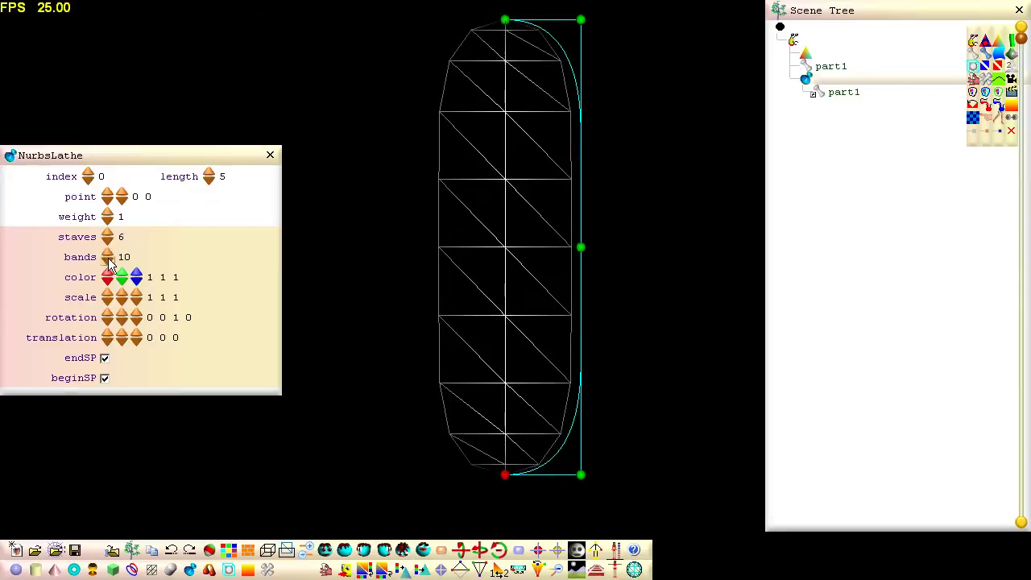
Convert all build nodes of the Seamless object into an editable mesh part
right_click(794, 39)
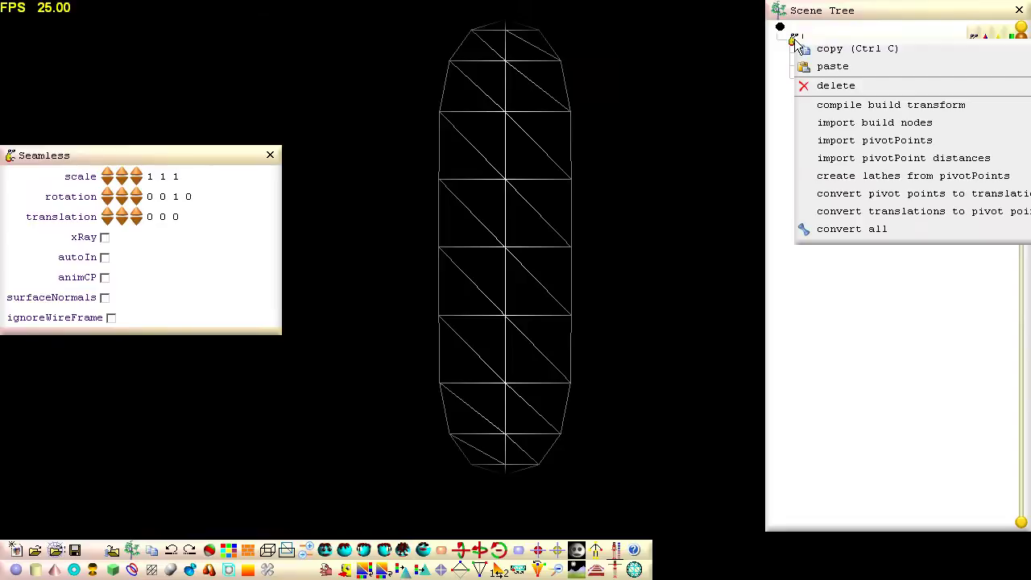
click(928, 229)
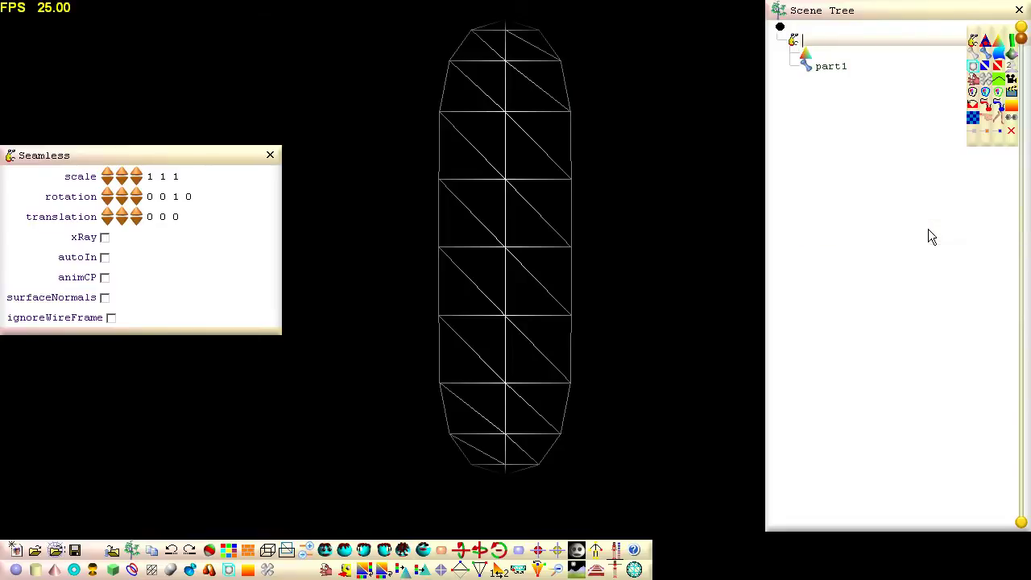
Move the mesh part's vertex rings below and above the middle to y about 0.130 and 0.172, and the next upper ring to about 0.225
click(810, 71)
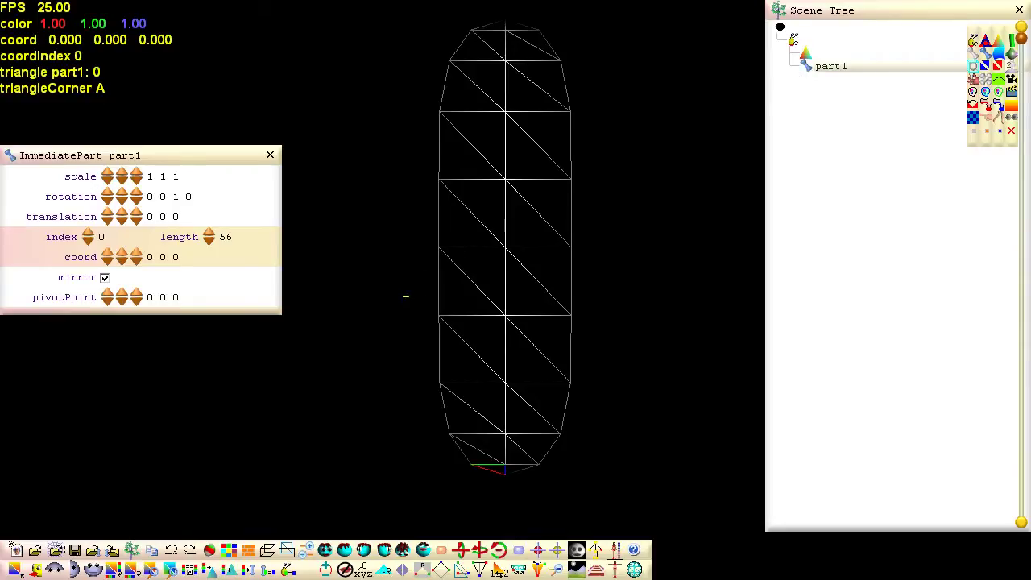
drag(402, 294, 618, 343)
drag(571, 315, 571, 277)
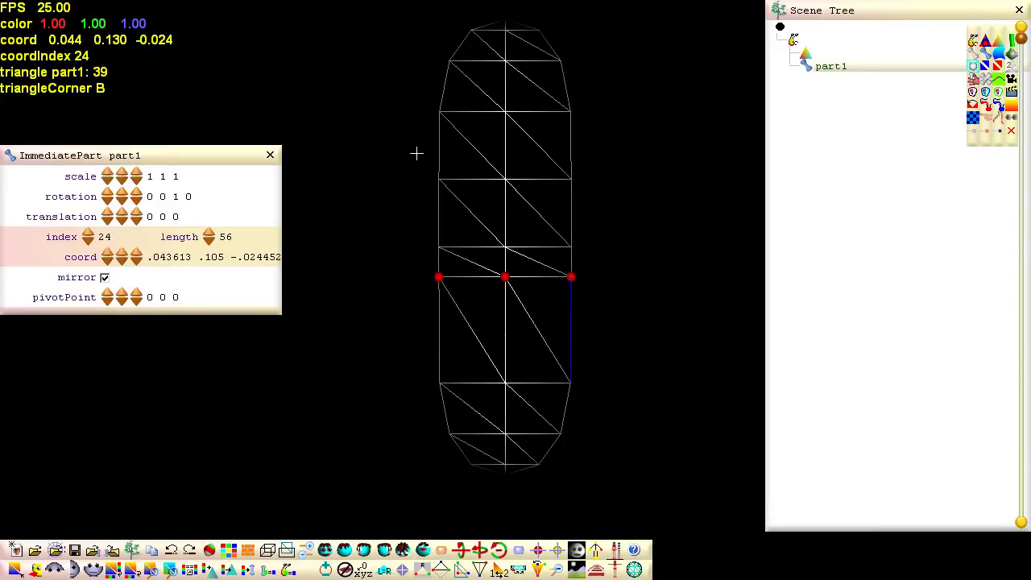
drag(416, 153, 571, 213)
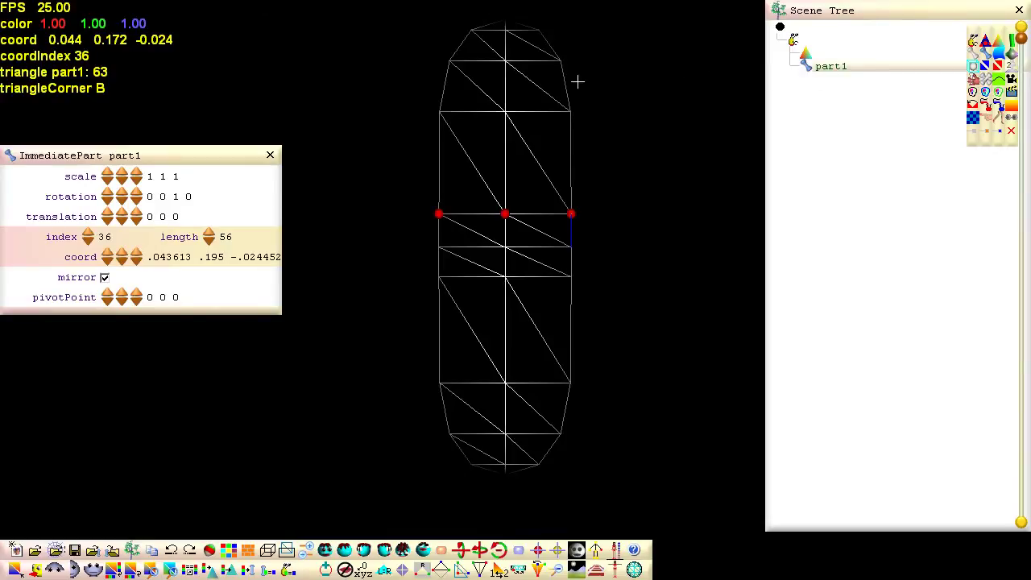
click(423, 95)
drag(422, 95, 571, 133)
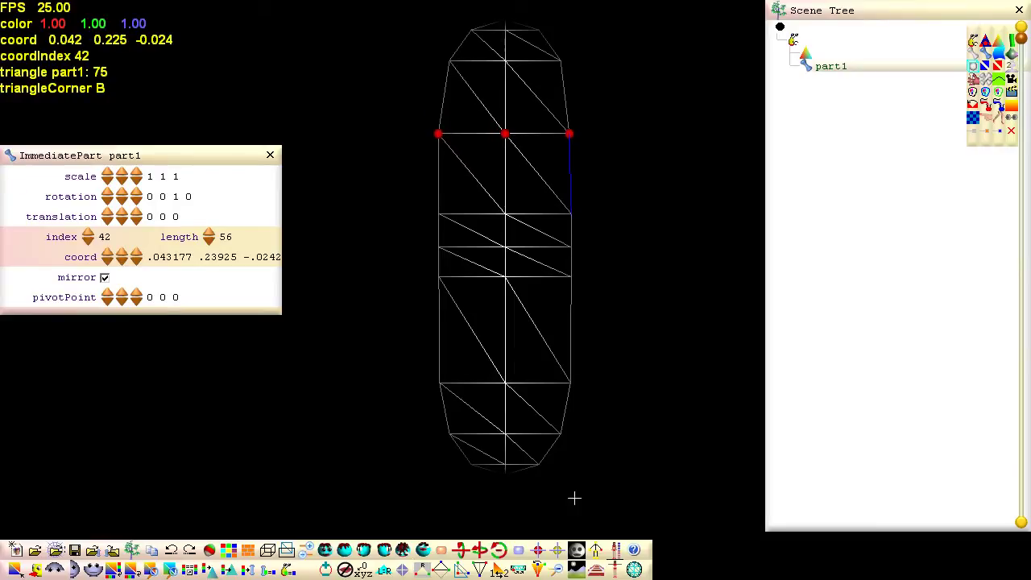
Place the root joint's pivot at the mesh's top end and add a chain of child joints at its middle and bottom end
click(577, 551)
click(597, 552)
drag(505, 474, 505, 464)
click(504, 245)
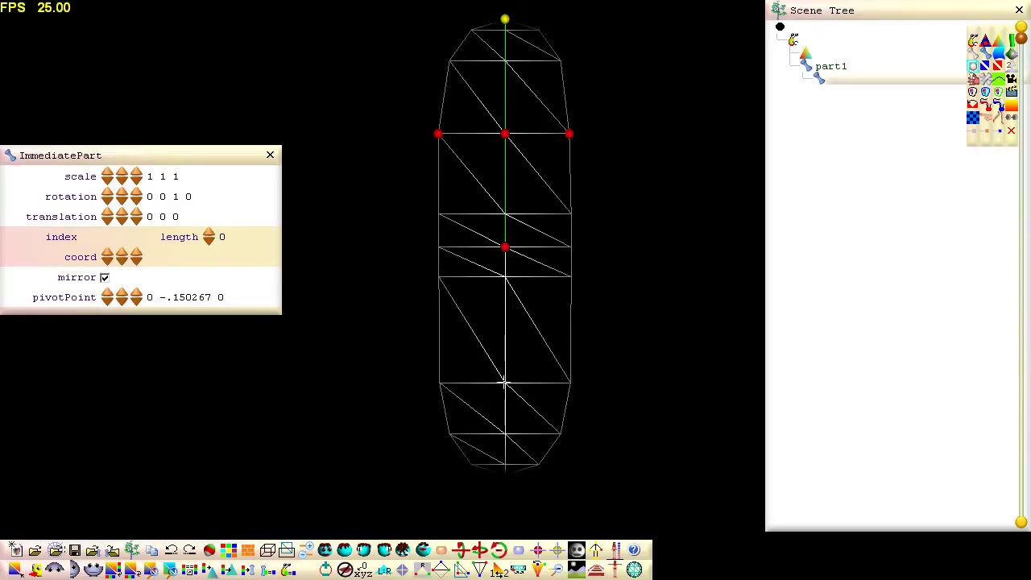
click(505, 478)
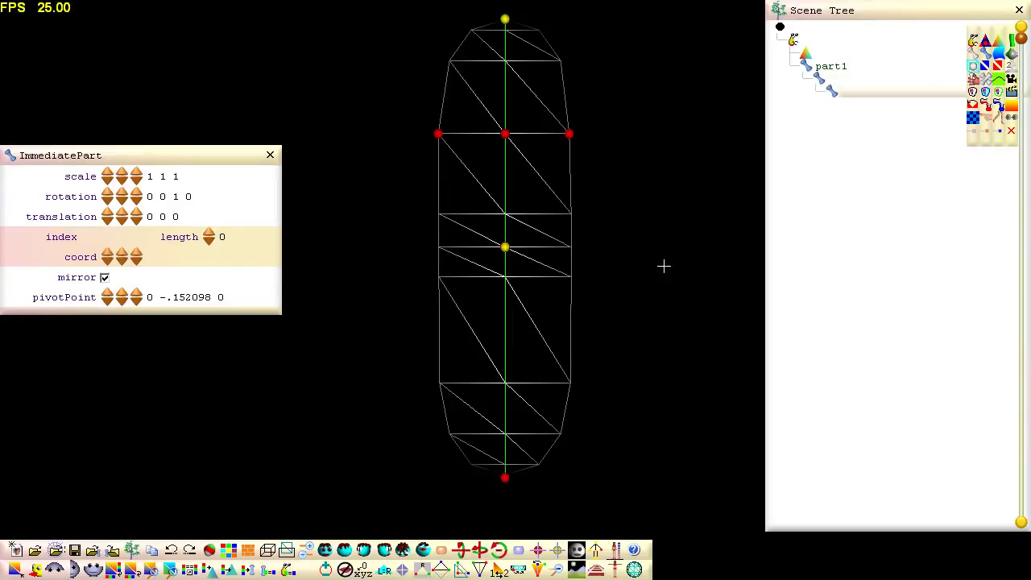
Rename the three joints from top to bottom as l_shoulder, l_elbow and l_wrist
click(821, 69)
click(821, 69)
text(shoulder)
double_click(835, 83)
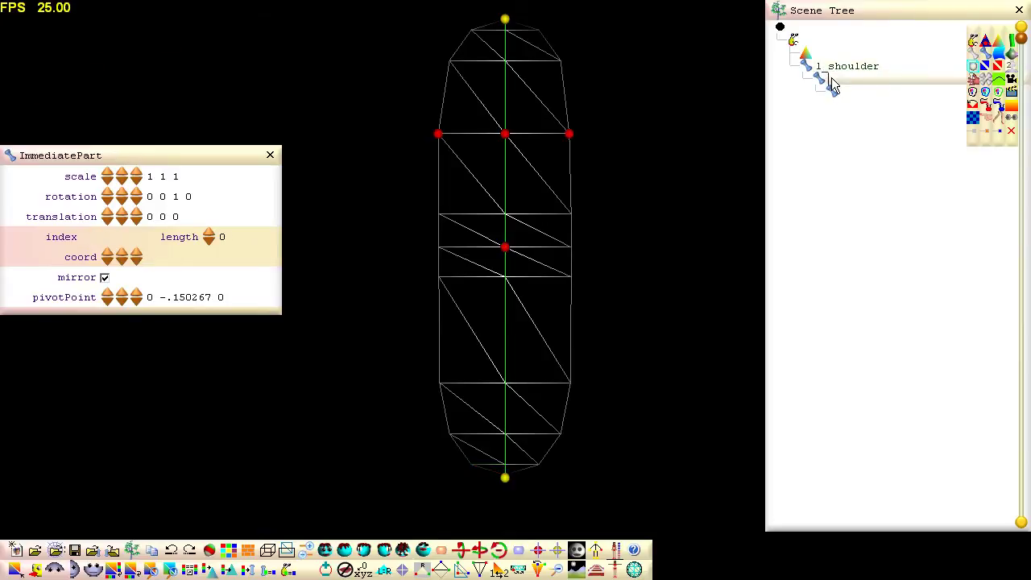
text(l_elbow)
double_click(842, 94)
text(l_wrist)
key(Return)
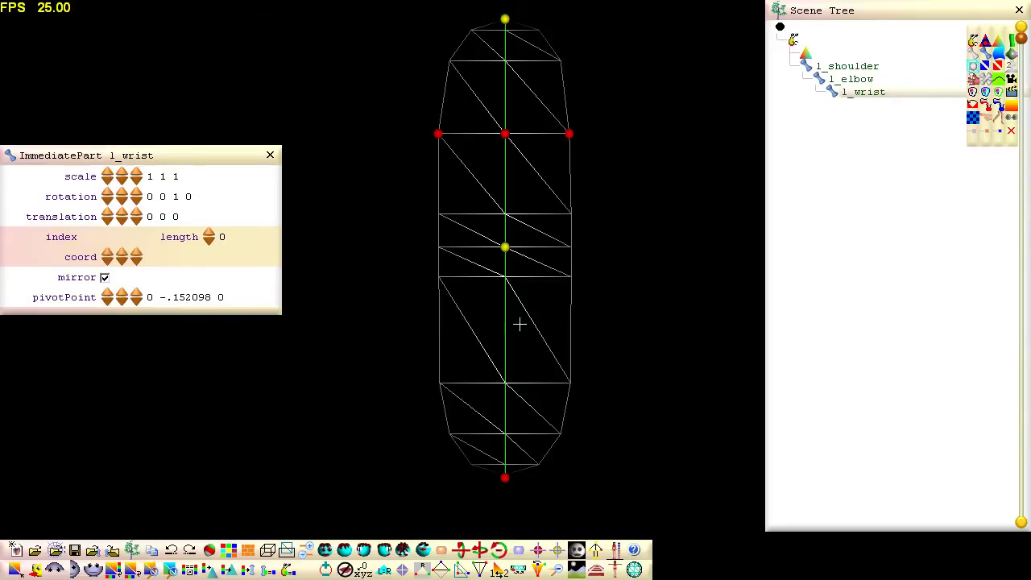
Assign all vertices from the middle ring down to the mesh's bottom end to ownership group 0 of l_elbow
click(208, 550)
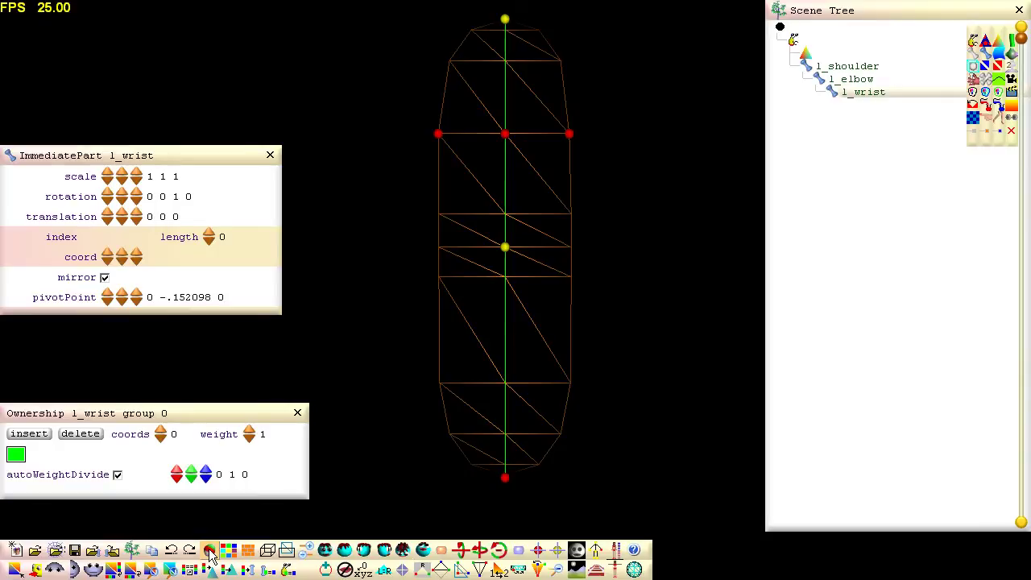
click(810, 71)
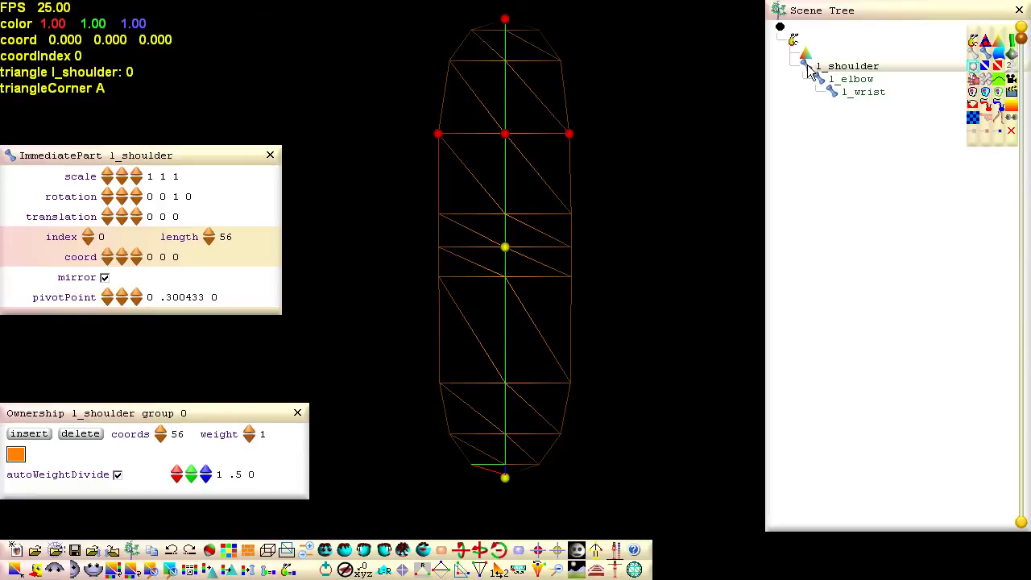
click(821, 79)
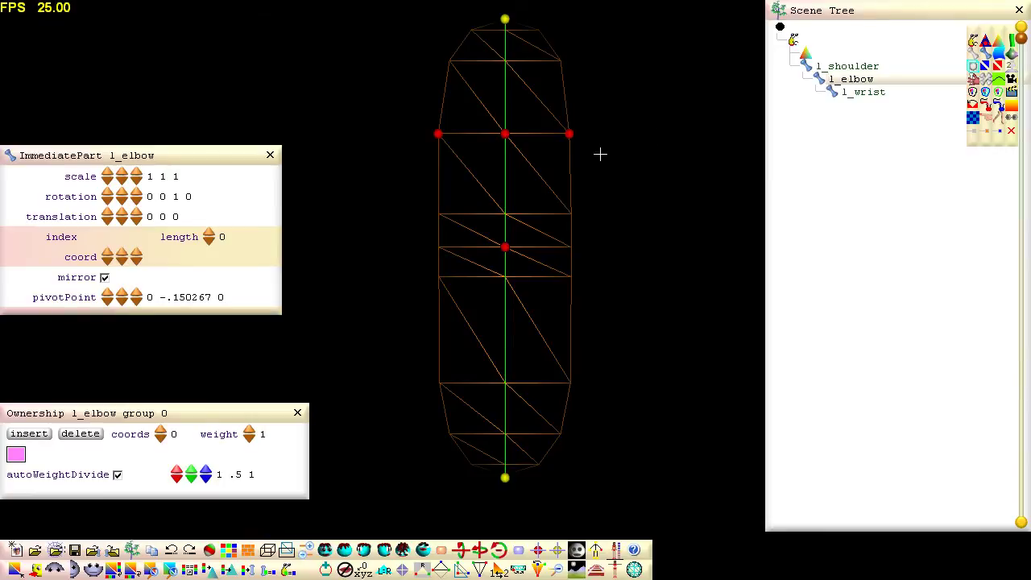
click(392, 230)
drag(391, 230, 616, 504)
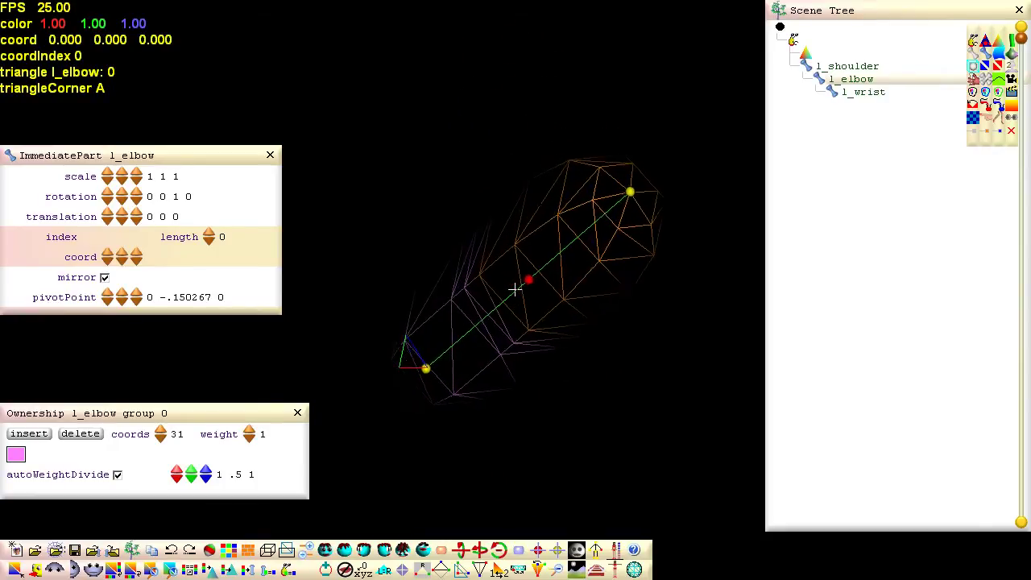
click(510, 294)
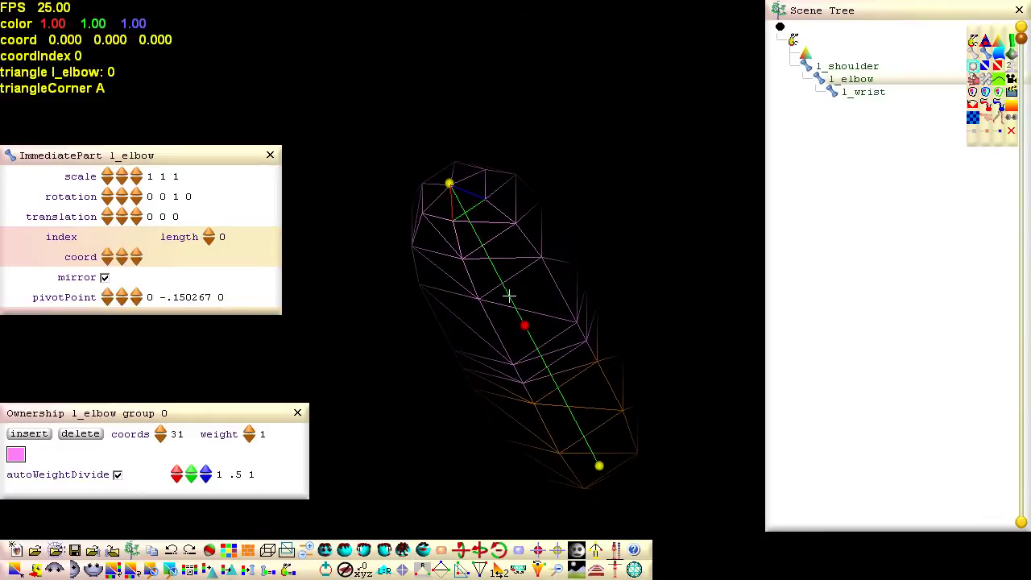
click(324, 549)
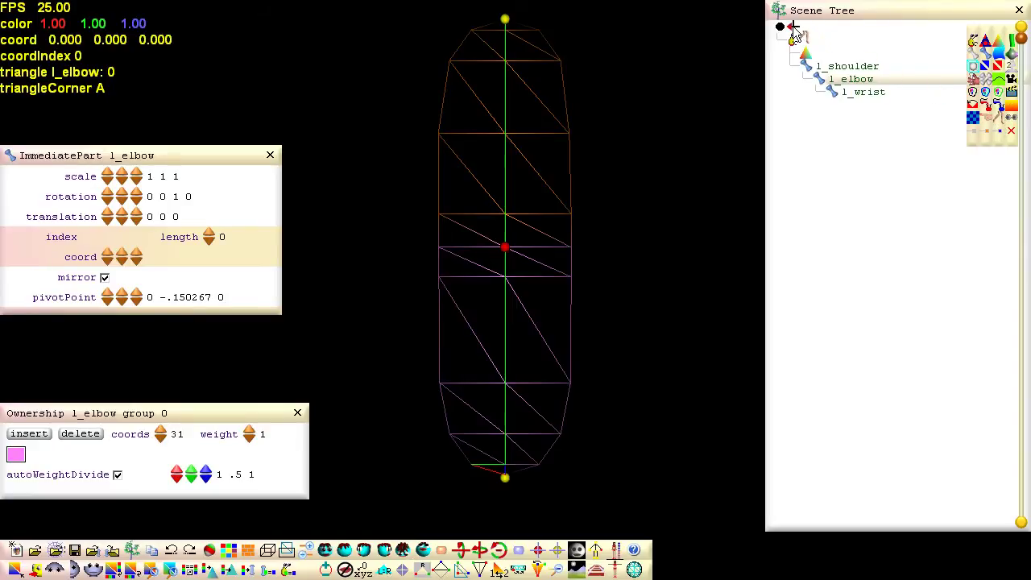
Add an animation node at the end of the scene and set its length to 2
click(796, 79)
click(795, 105)
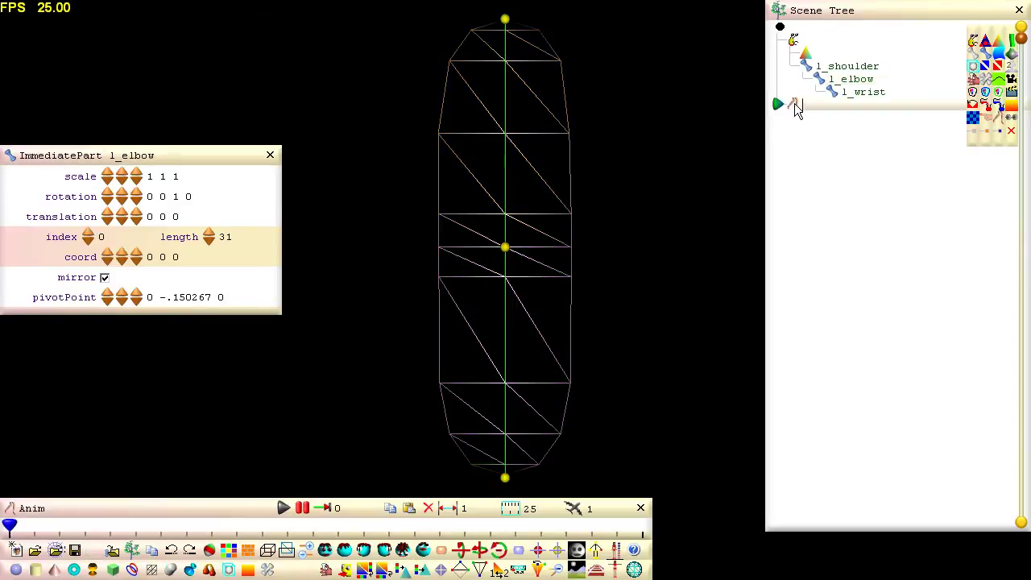
click(449, 508)
At animation time .5, rotate the l_elbow joint so the lower arm bends sideways and upward
drag(12, 526, 326, 527)
click(822, 79)
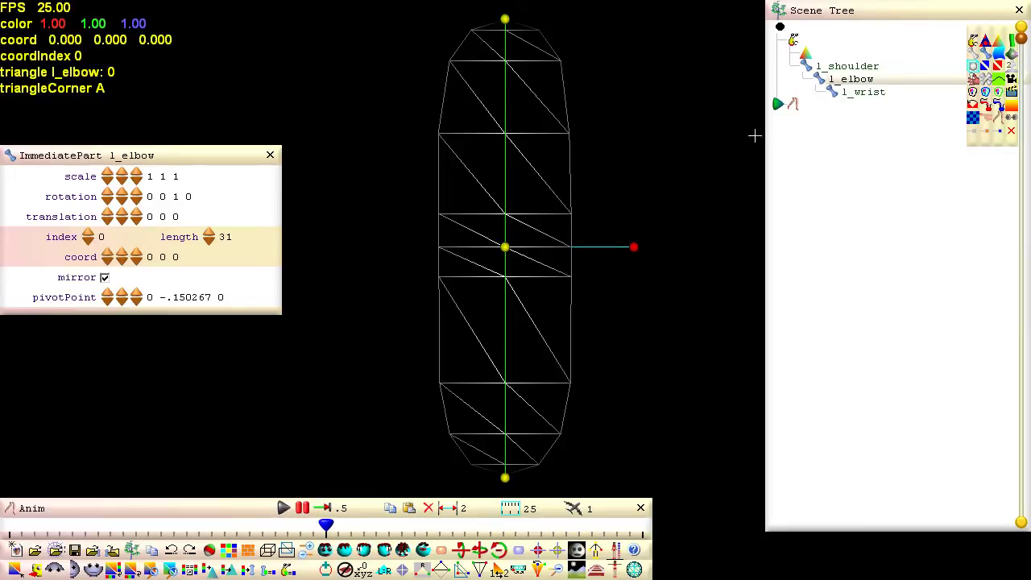
drag(632, 247, 607, 25)
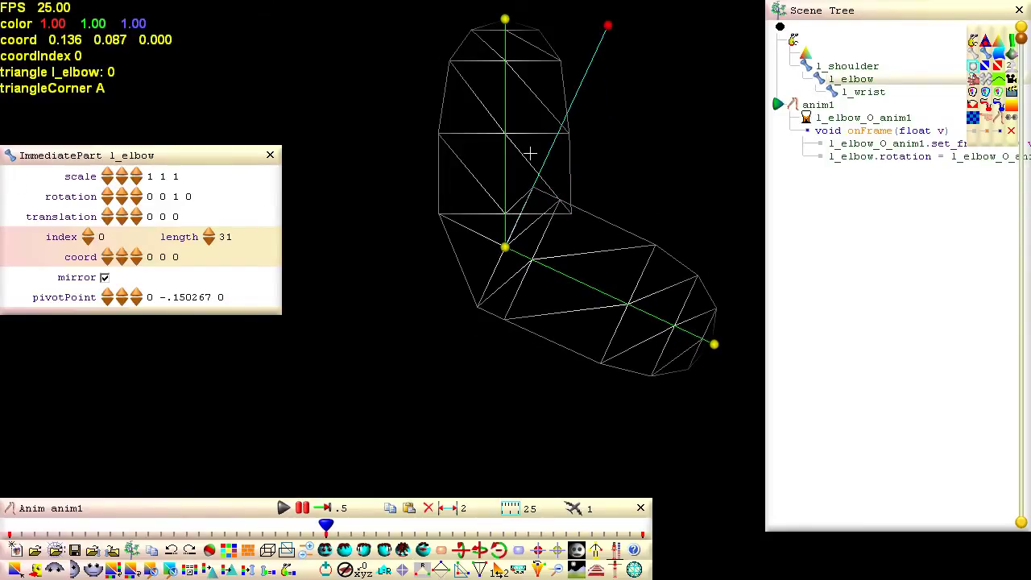
Play the elbow animation to examine the bend from different angles, and stop it at time 1
click(304, 510)
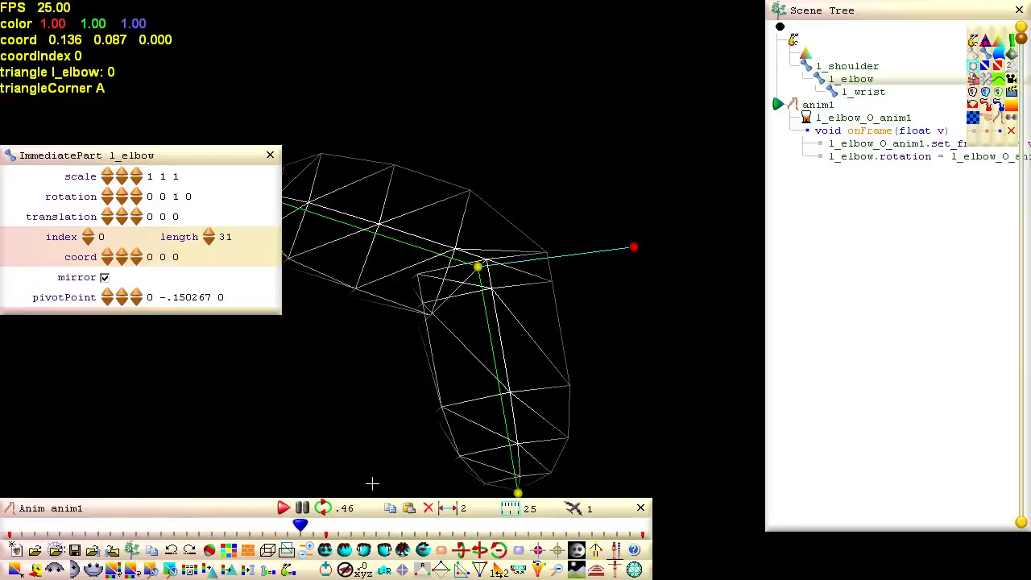
click(325, 549)
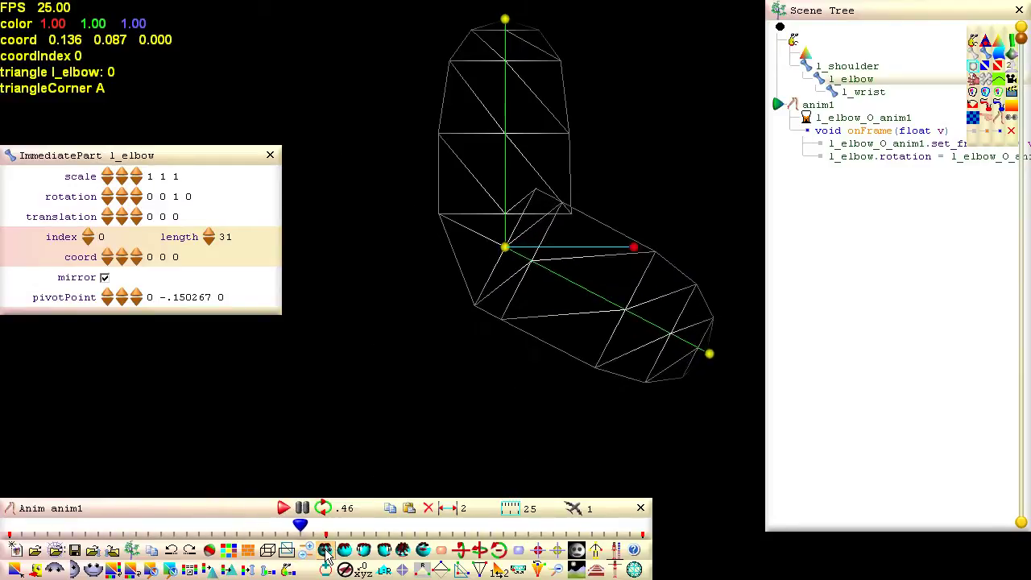
click(303, 510)
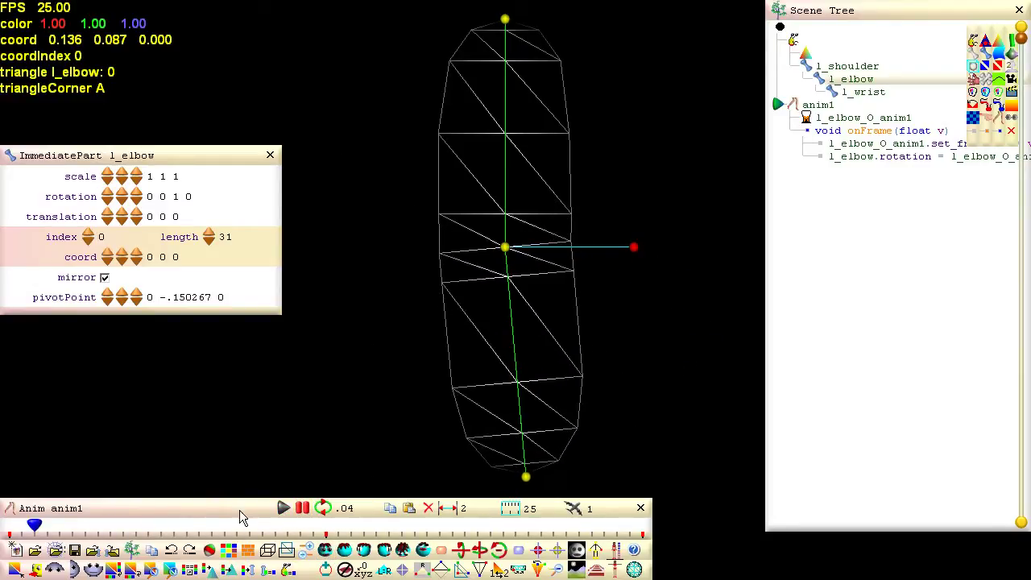
drag(34, 526, 643, 527)
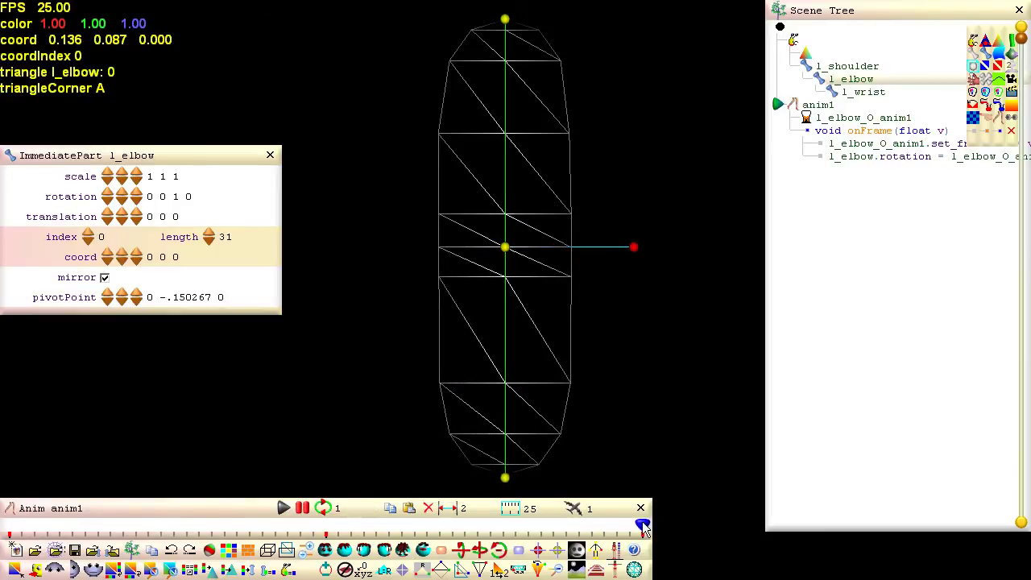
Insert a .5 weight ownership group for l_elbow, assign the middle vertex ring to it, and preview the bend in the animation
click(209, 551)
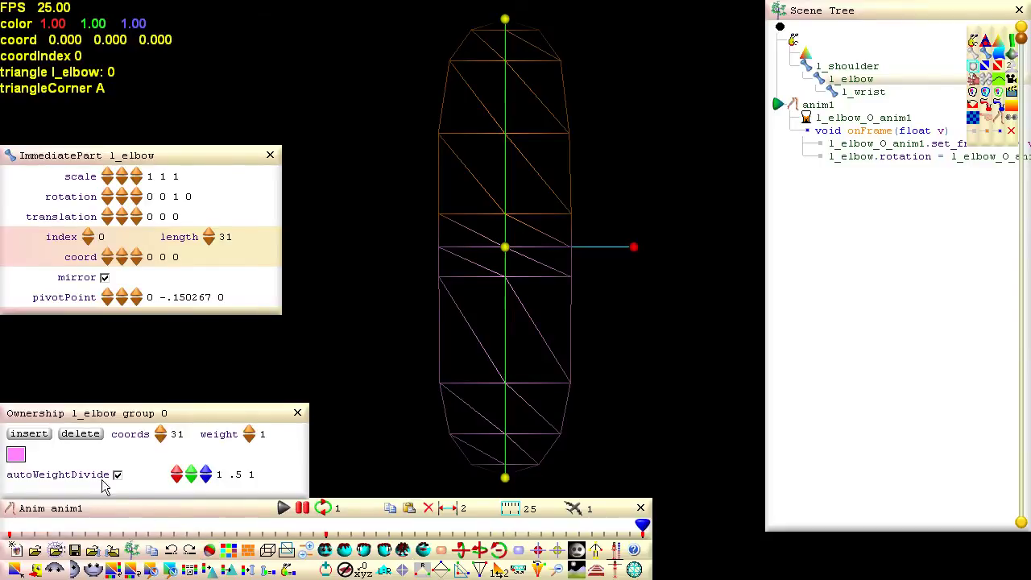
click(45, 433)
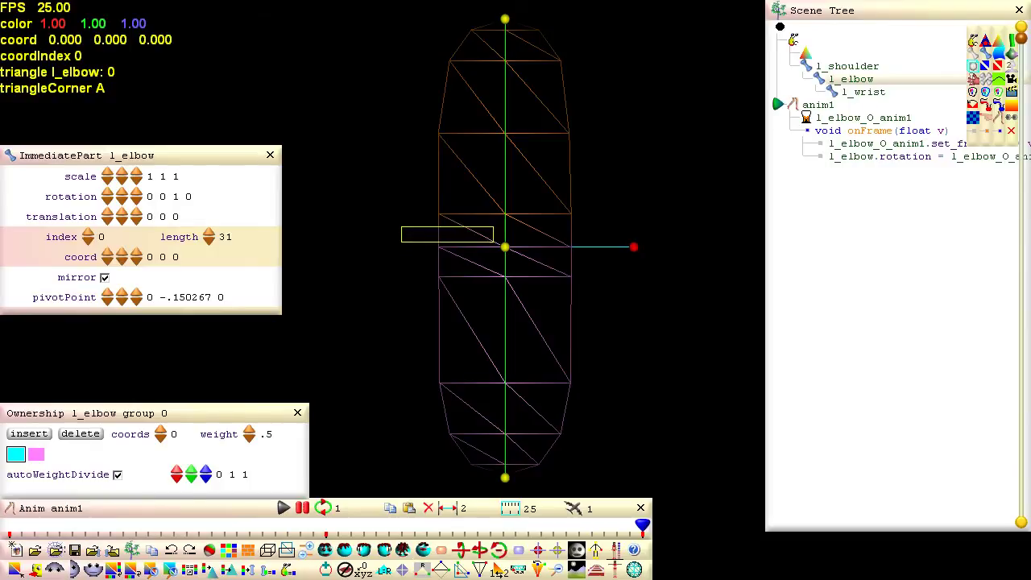
drag(499, 241, 600, 267)
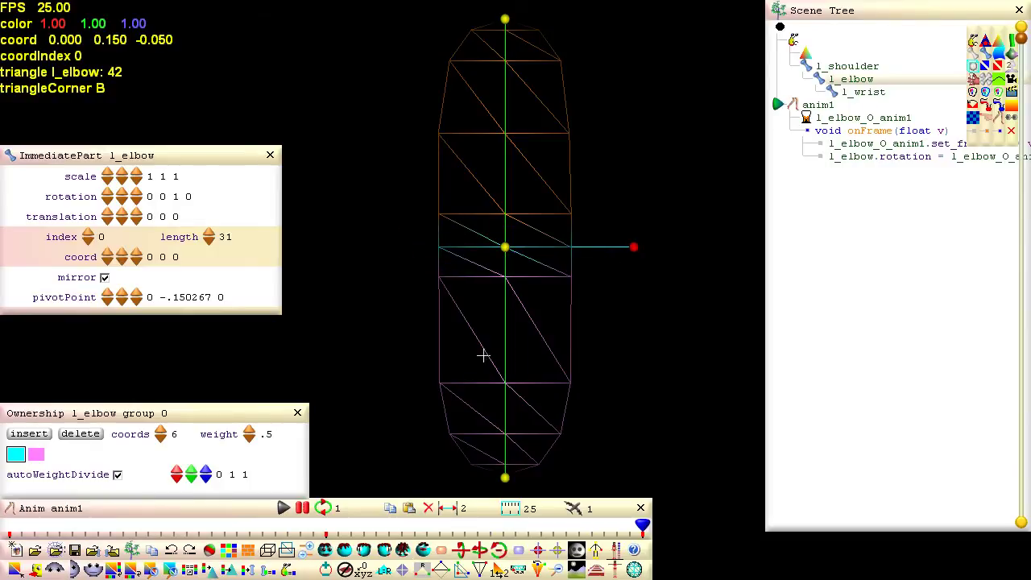
click(284, 508)
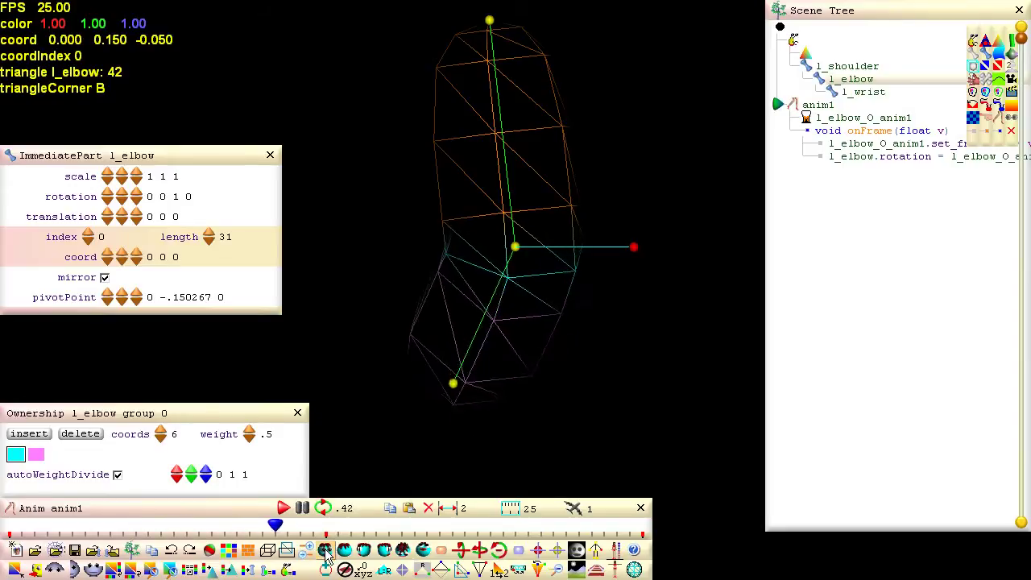
click(302, 508)
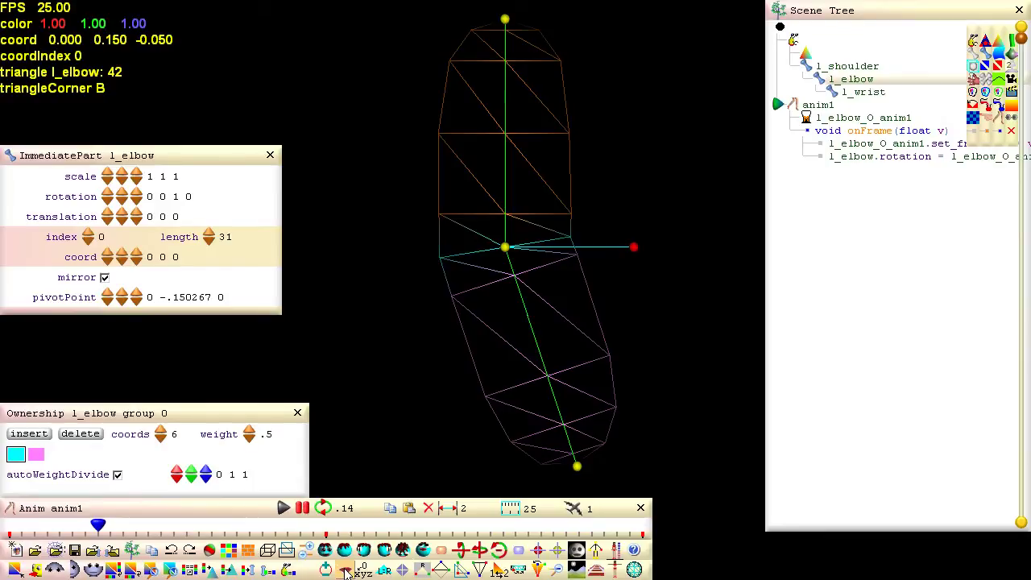
At animation time .5, move the upper arm's middle vertices on the inner side of the bend slightly outward as a muscle morph
click(297, 414)
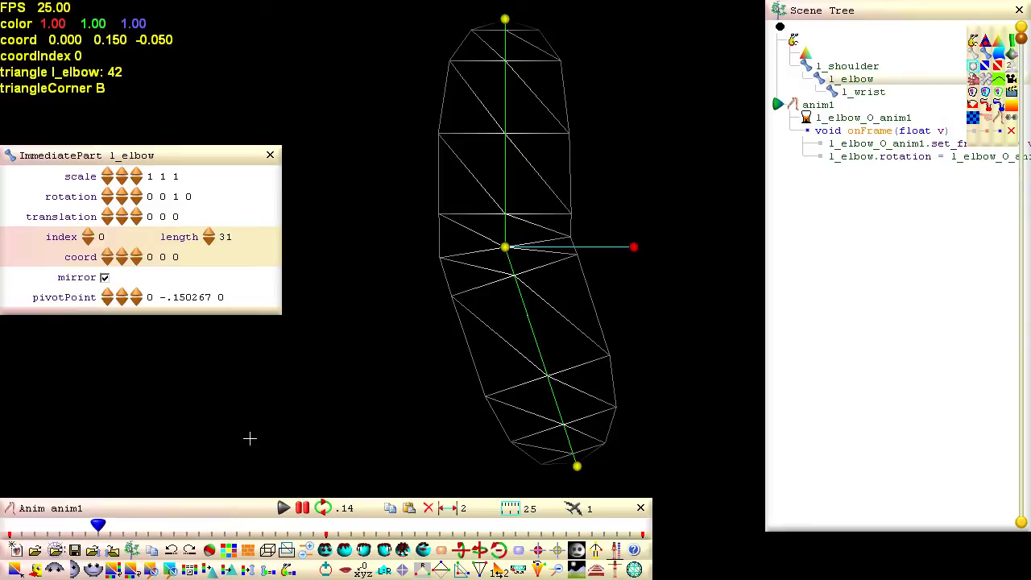
drag(97, 525, 327, 525)
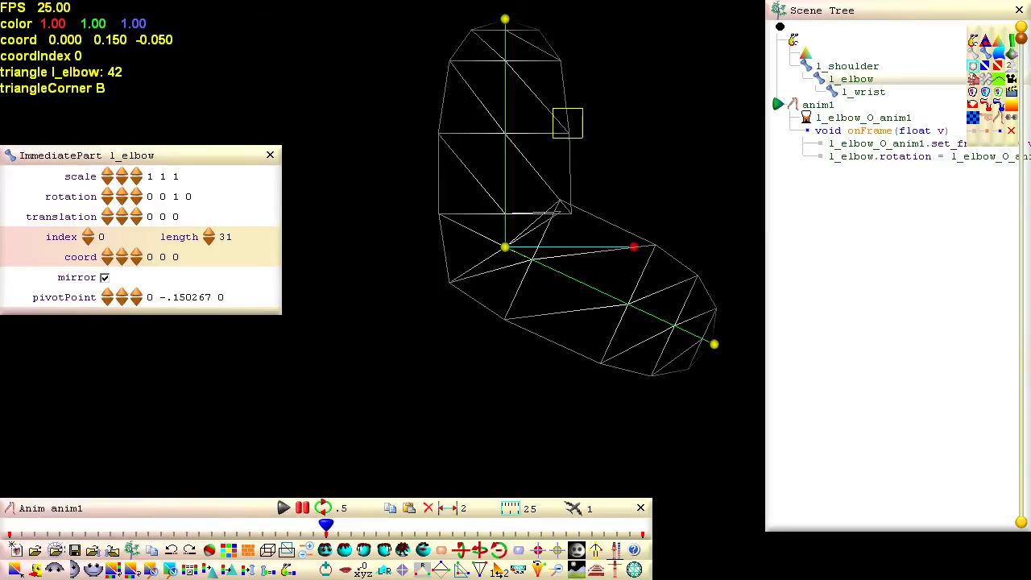
drag(569, 133, 582, 129)
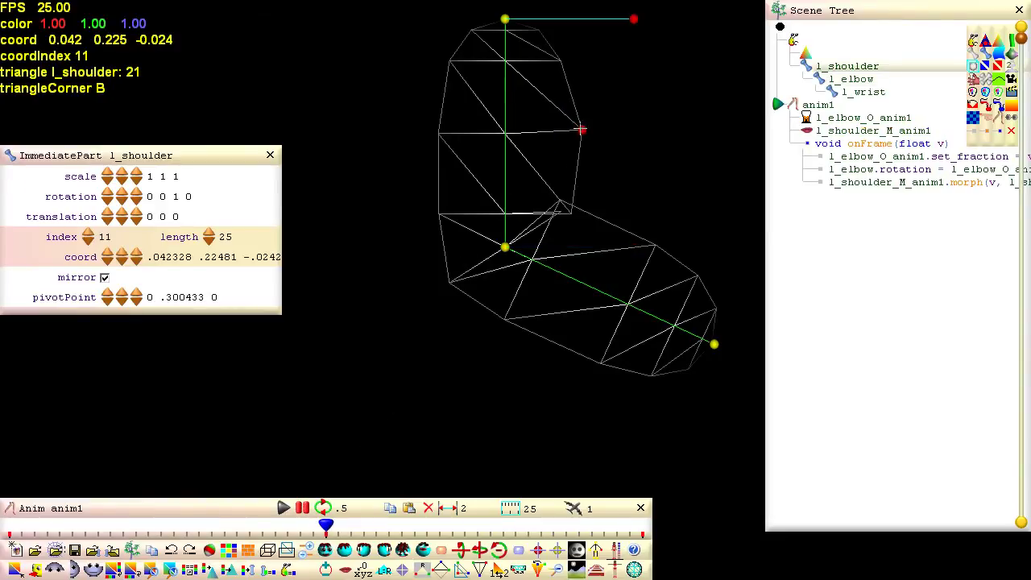
Play the bending animation from several angles in wireframe and solid shading to examine the morph, and stop it
click(303, 511)
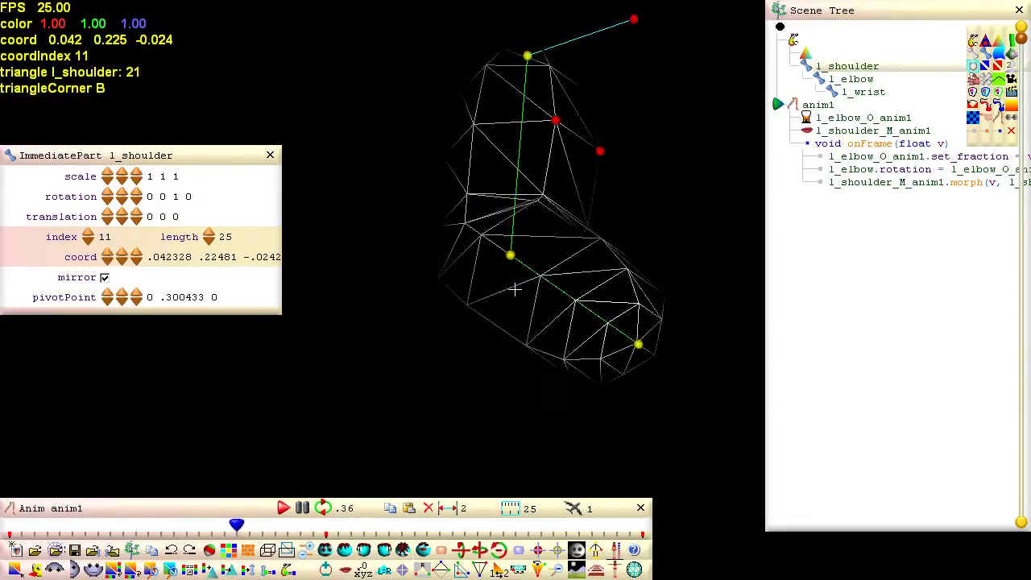
click(635, 570)
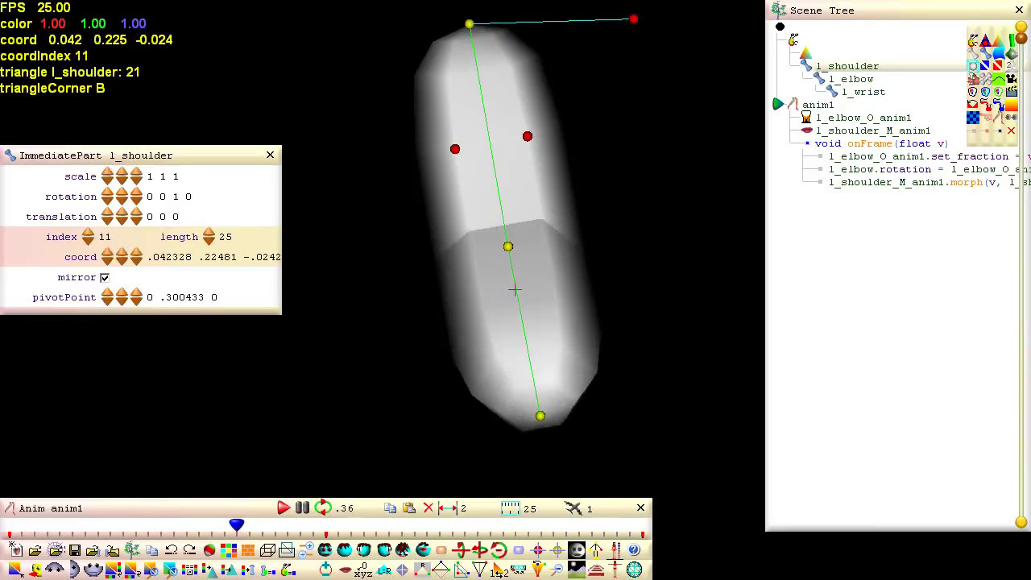
click(303, 511)
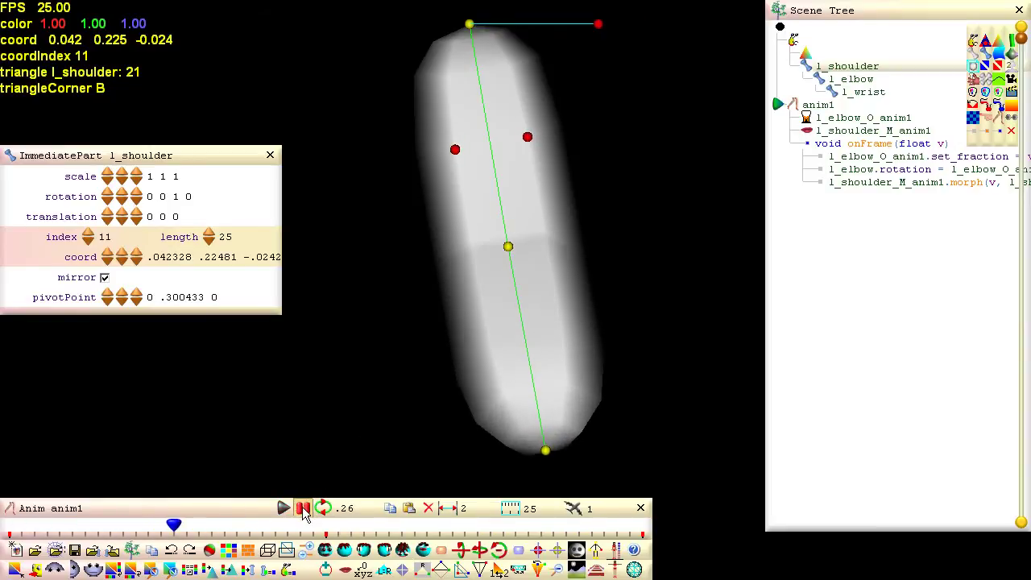
Close the animation and, in a wireframe side view, delete the two bands of triangles across the inner side of the elbow
click(639, 509)
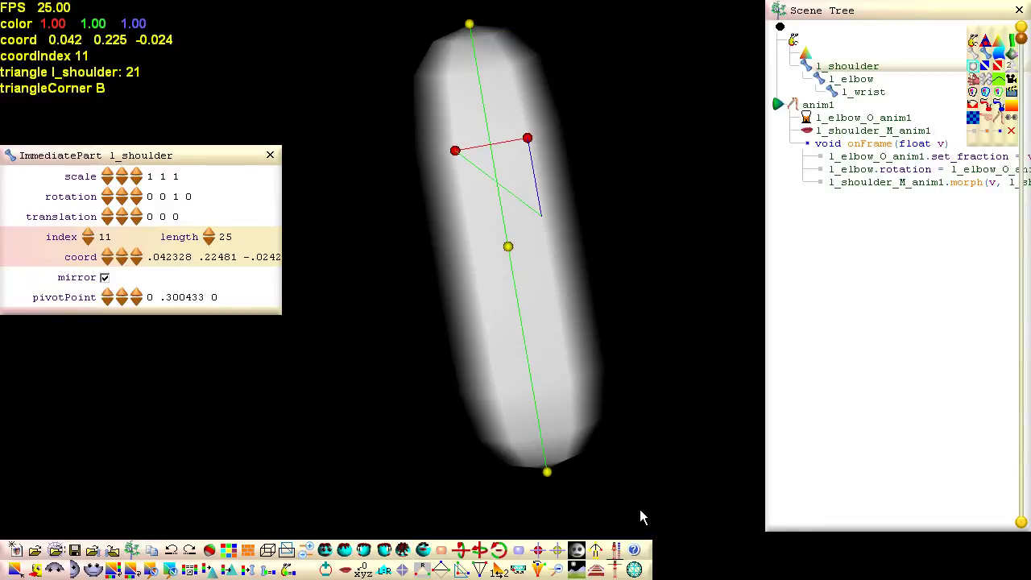
click(364, 552)
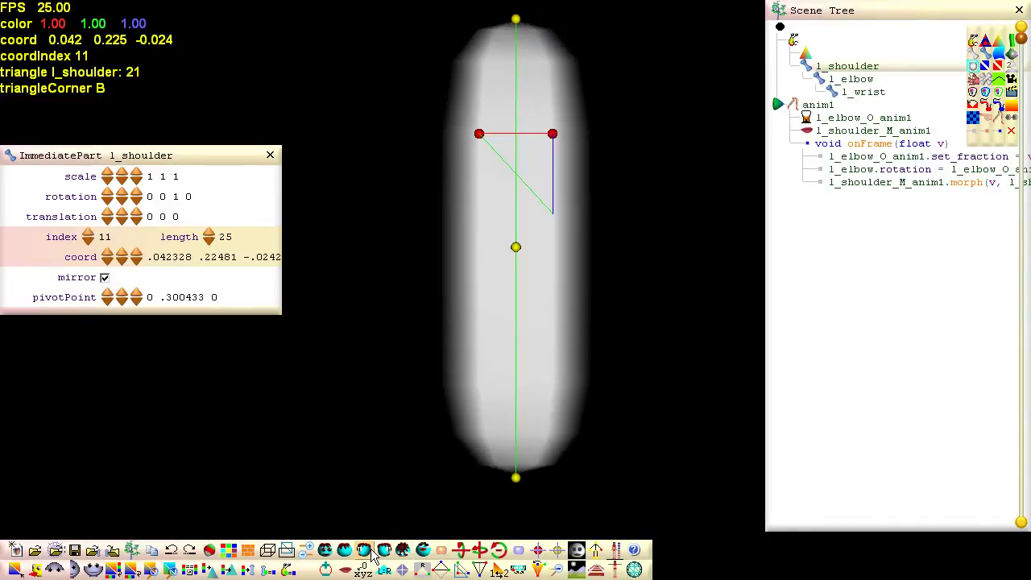
click(634, 569)
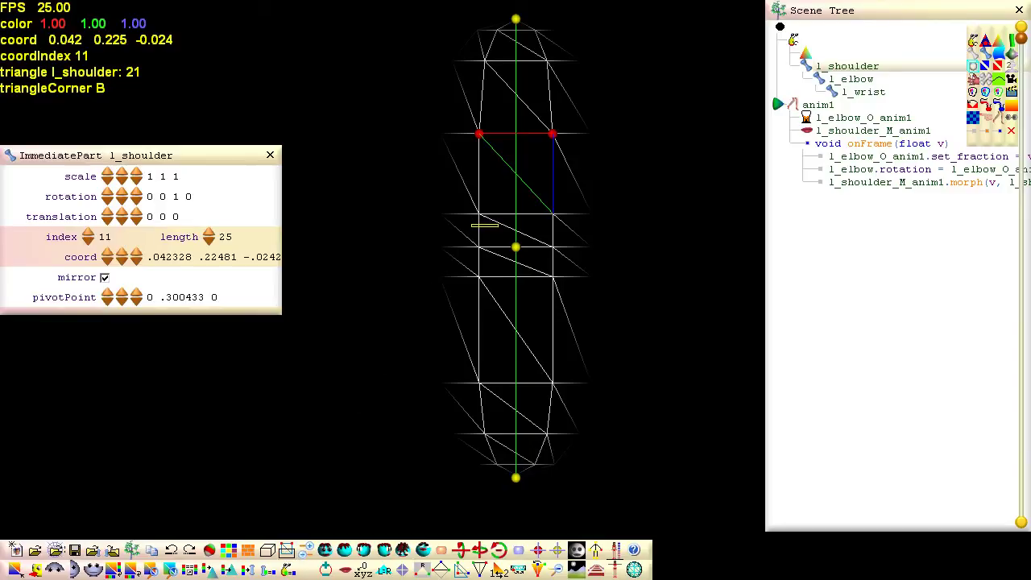
click(553, 229)
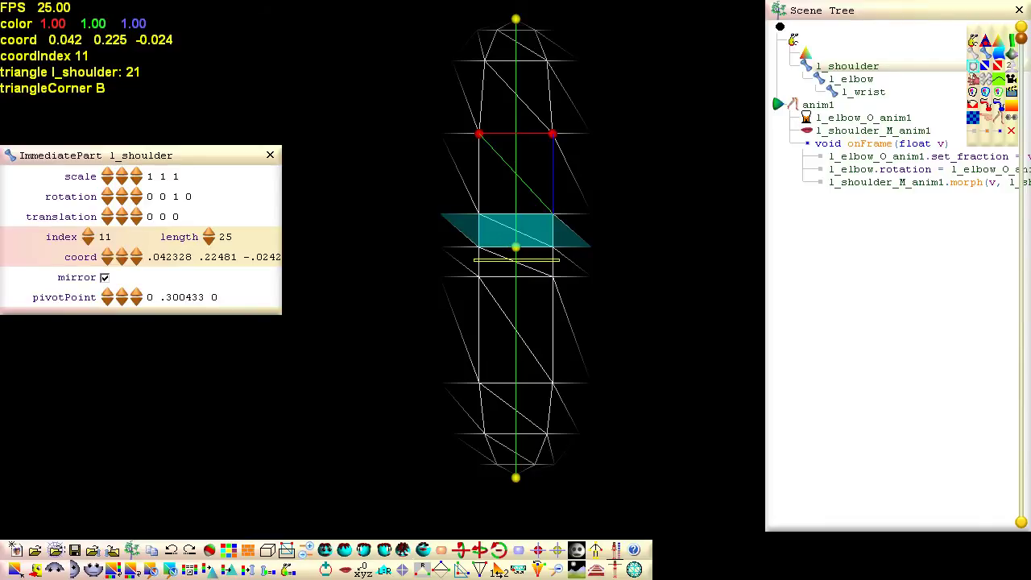
click(545, 268)
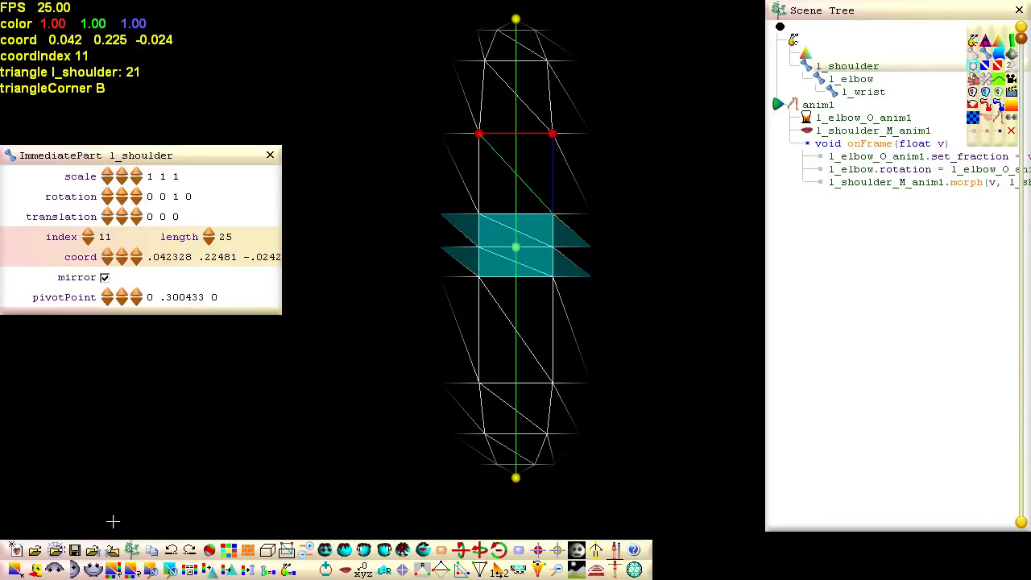
click(36, 571)
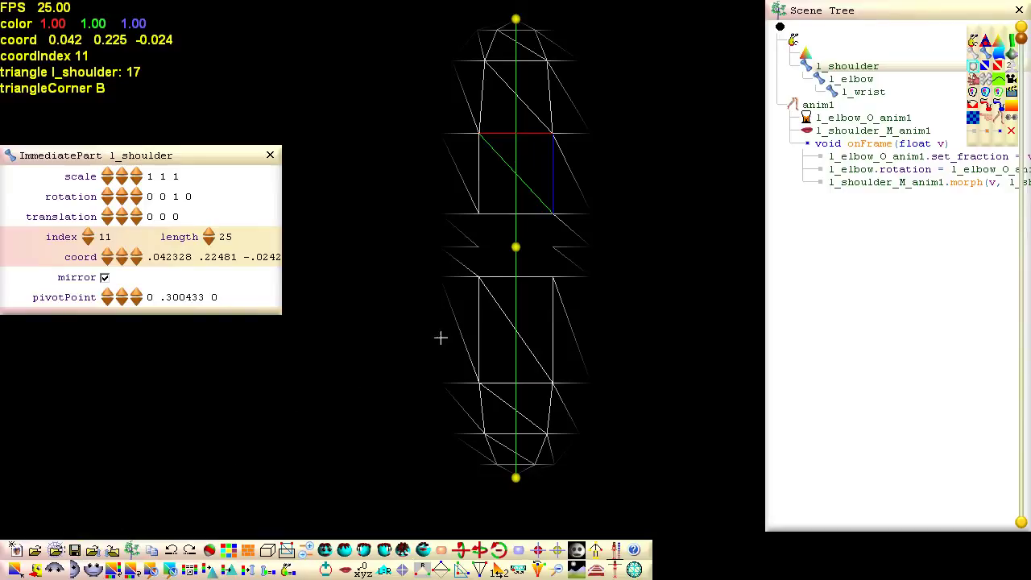
Join the two lower arm vertices below the elbow gap to the matching vertices of the middle ring
drag(552, 277, 553, 247)
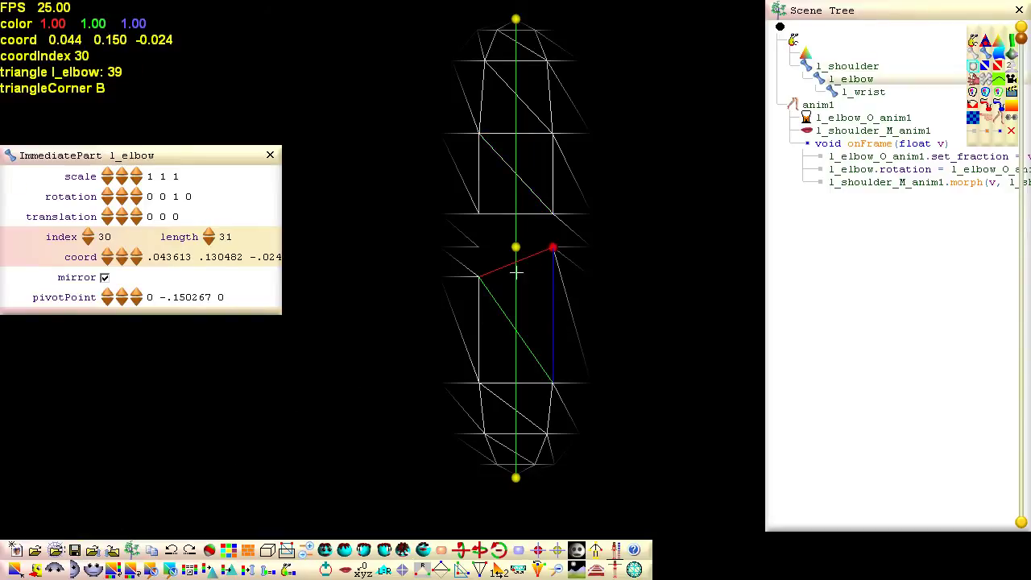
click(150, 567)
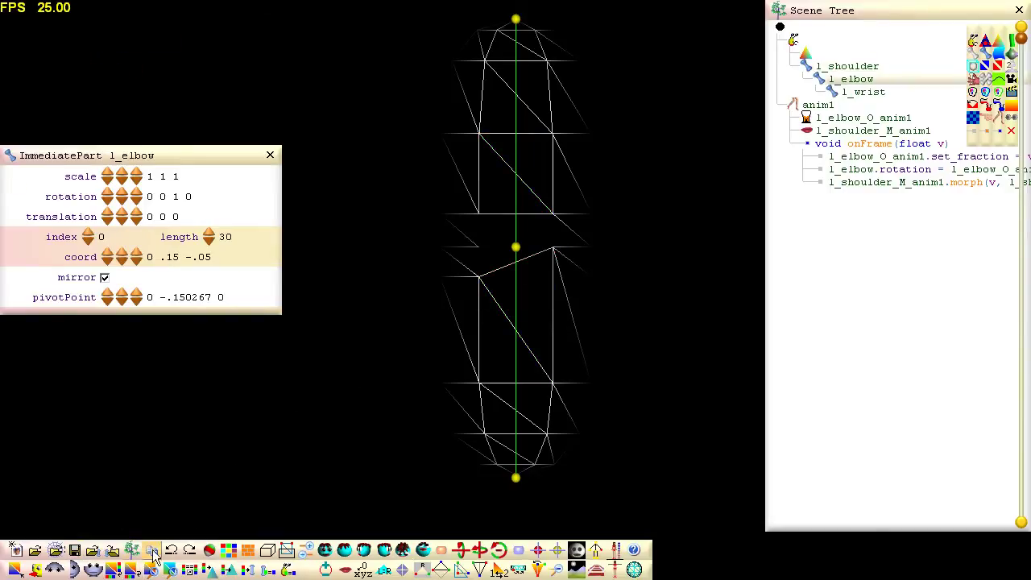
drag(479, 277, 476, 246)
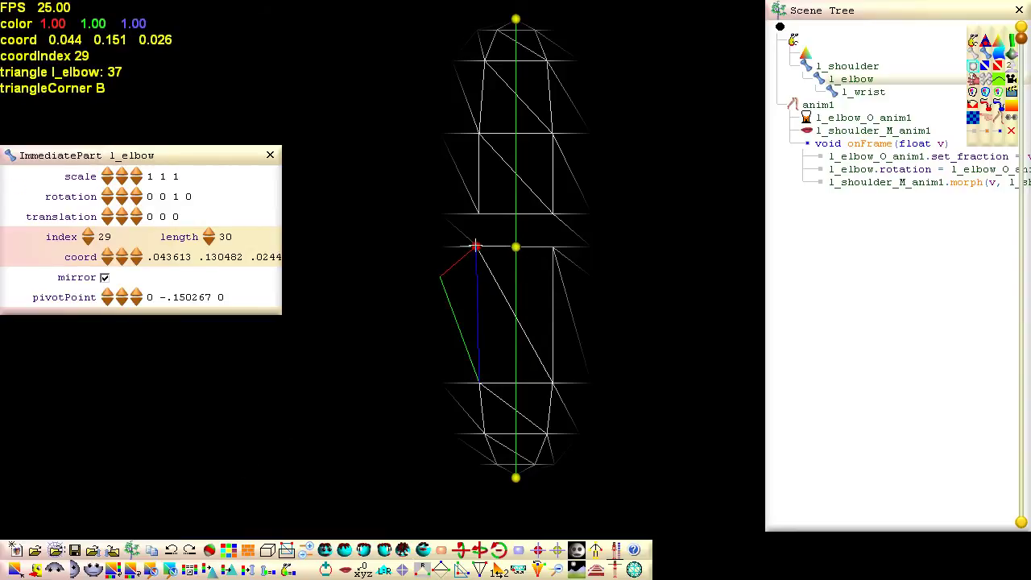
click(150, 567)
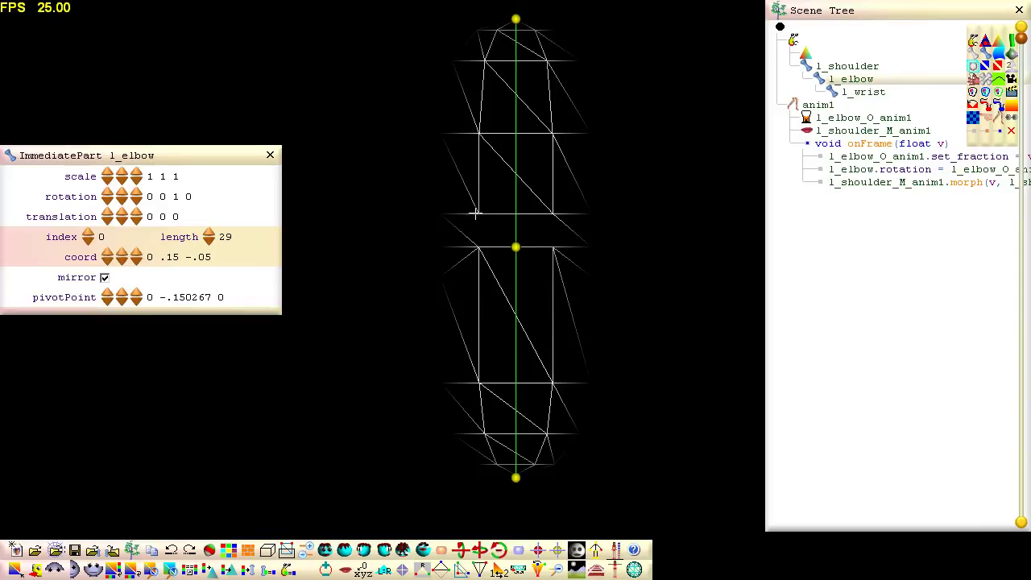
Join the two upper arm vertices above the elbow gap to the middle ring so the gap is closed
drag(476, 212, 476, 247)
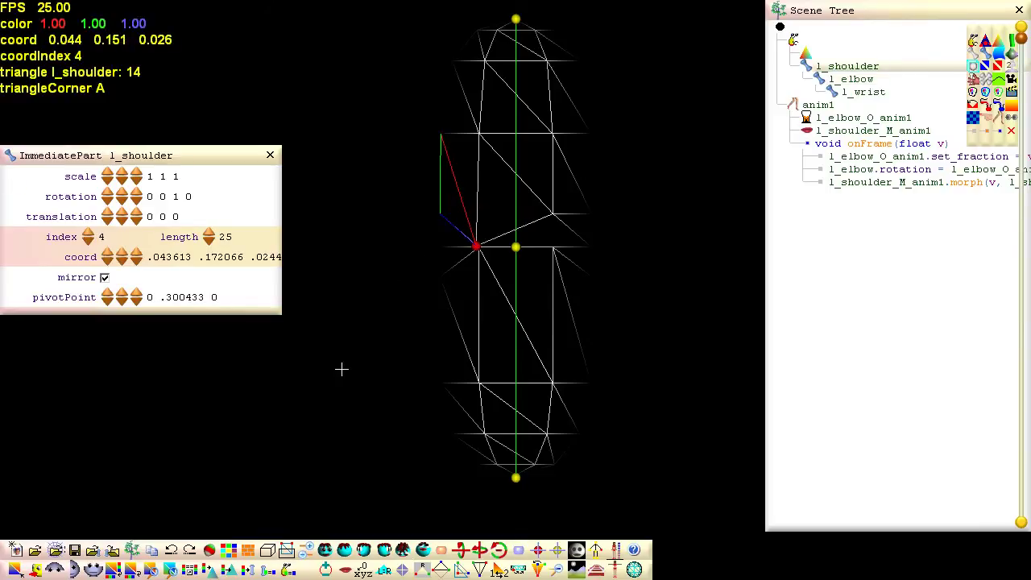
click(135, 571)
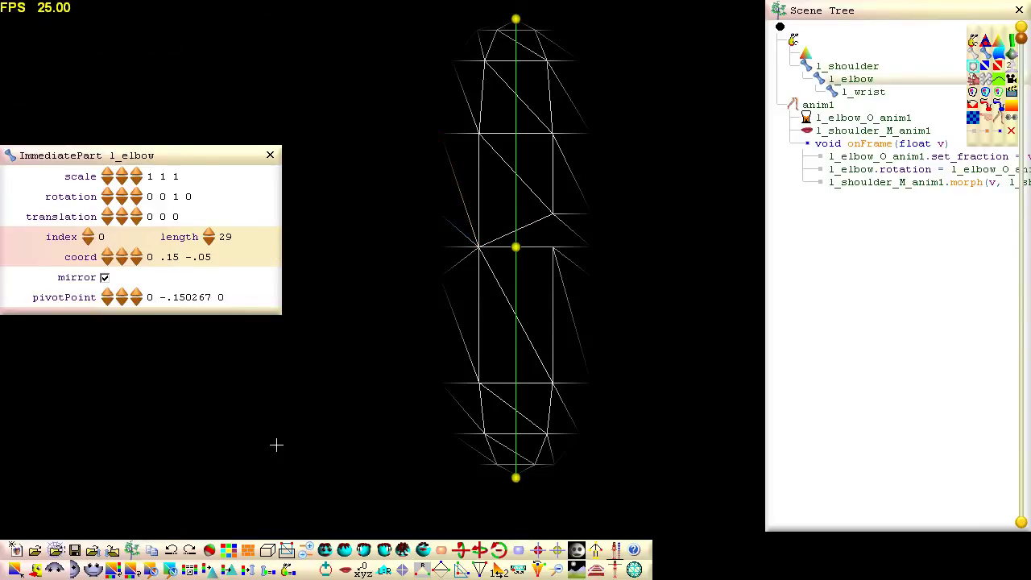
drag(553, 212, 555, 246)
click(133, 570)
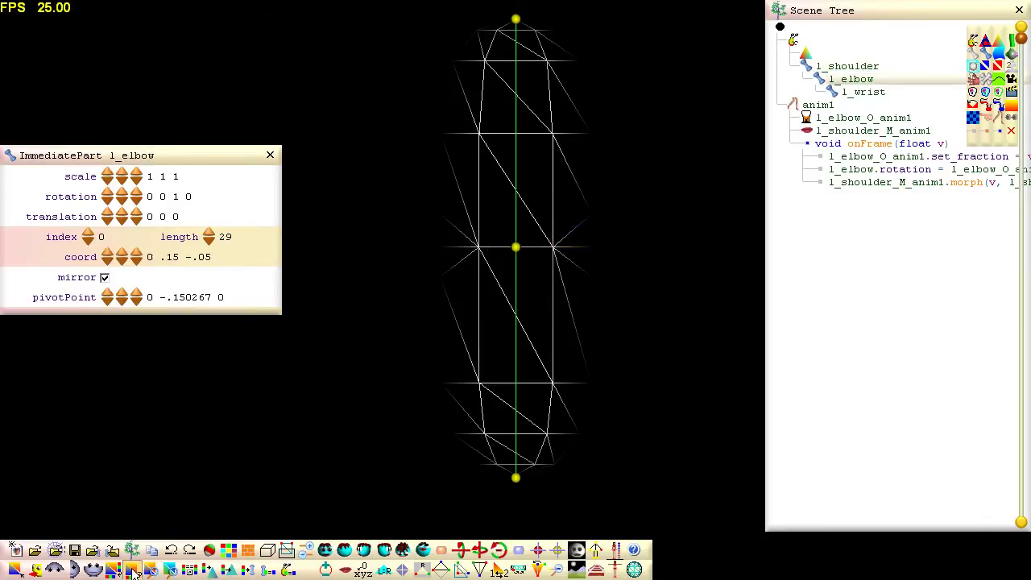
Reopen the anim1 animation and delete the morpher channels for the vertices around the shoulder end of the arm
click(793, 106)
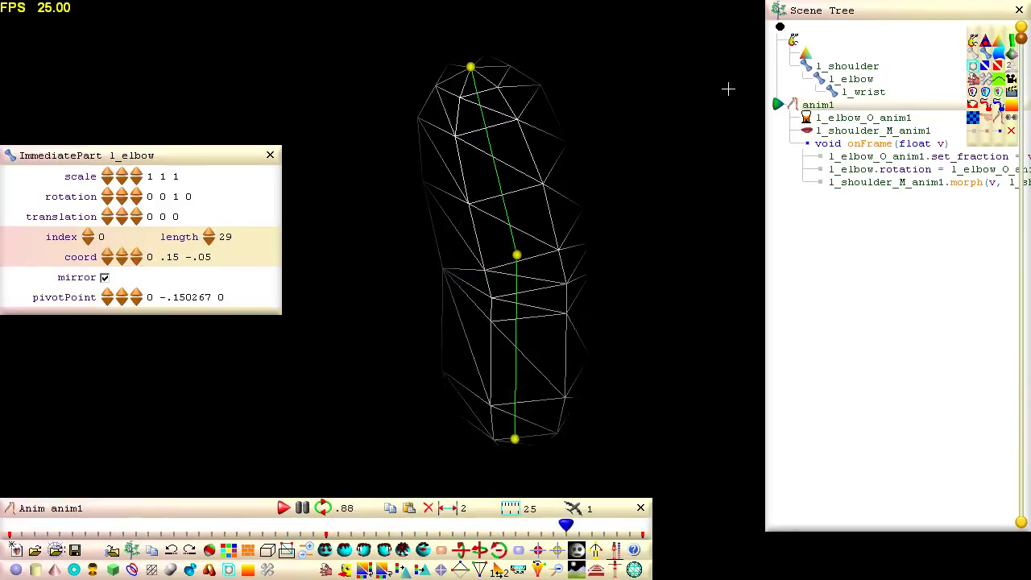
click(516, 255)
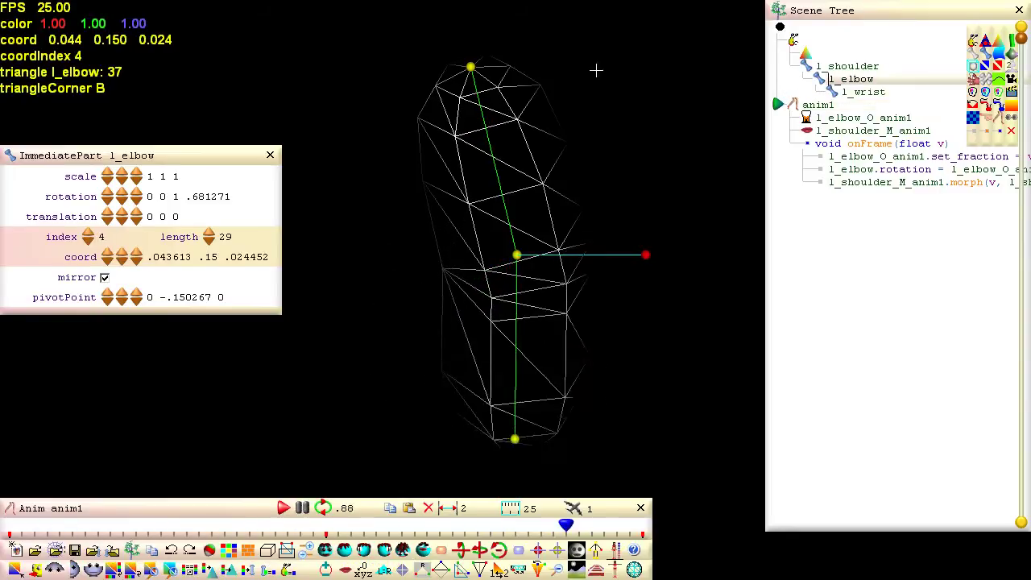
drag(416, 67, 551, 163)
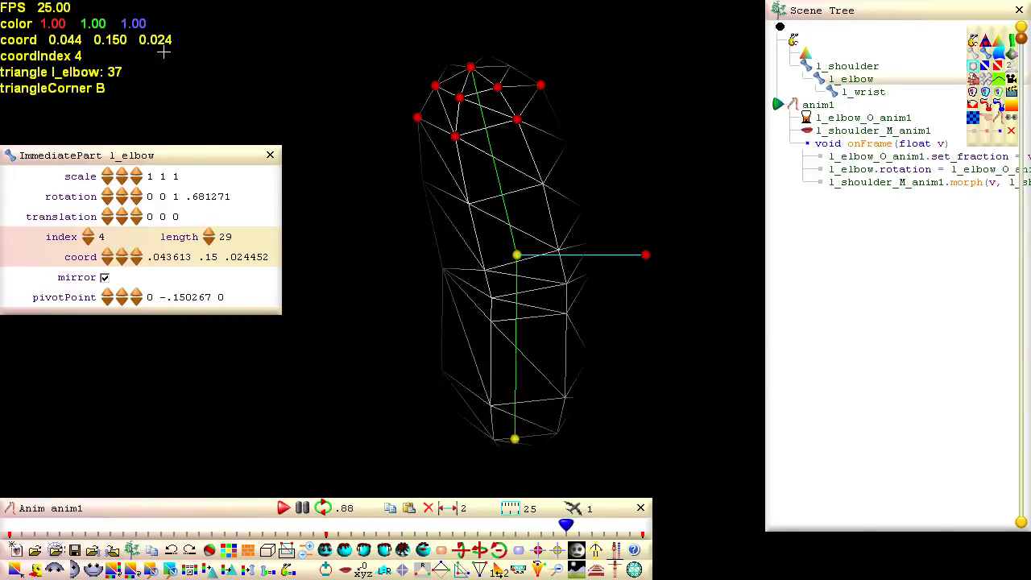
right_click(8, 17)
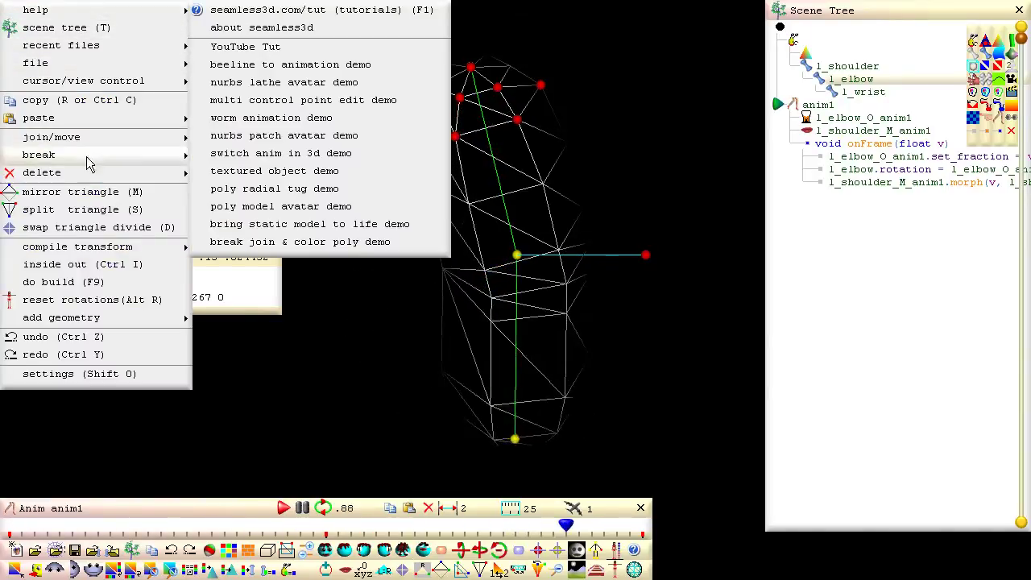
mouse_move(95, 175)
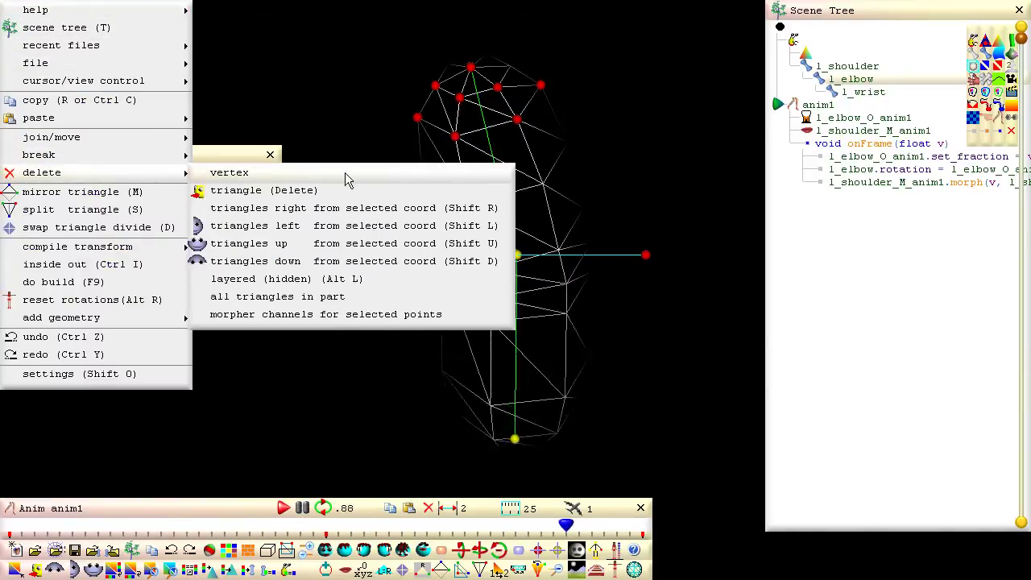
click(352, 314)
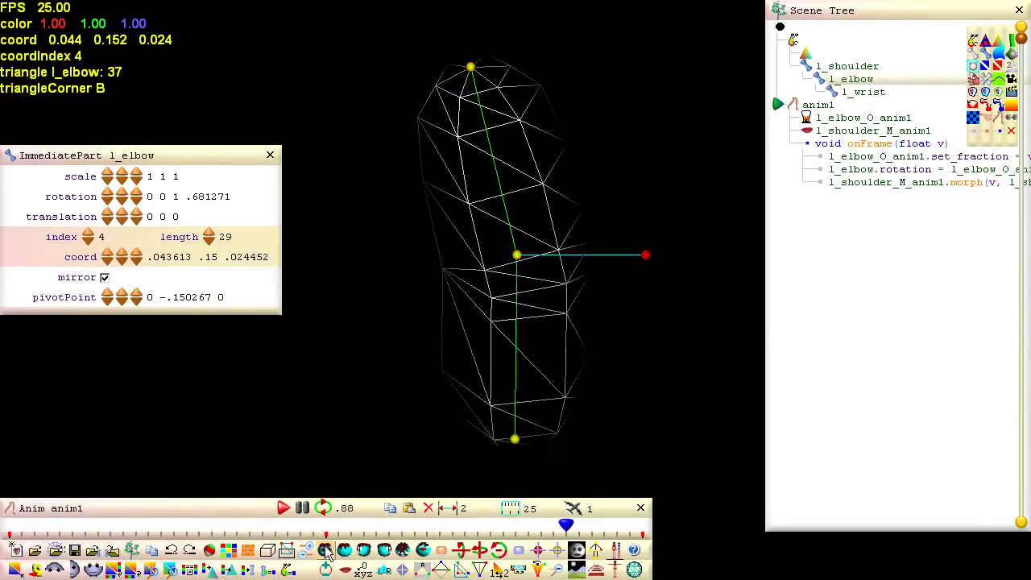
Stop the animation, go to time .5, and pull the upper arm's middle inner vertices slightly outward to bulge the muscle
click(303, 508)
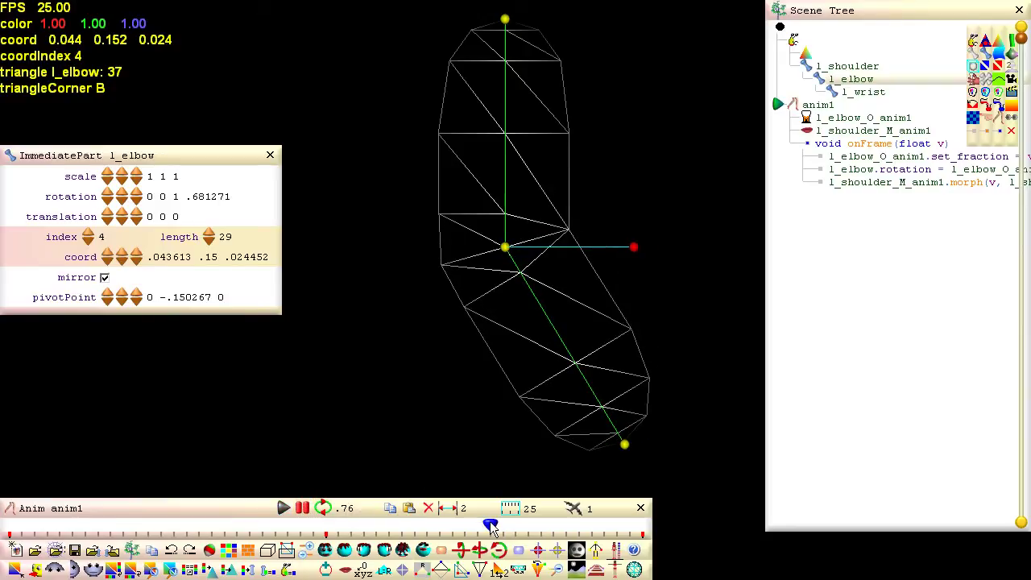
drag(490, 525, 325, 525)
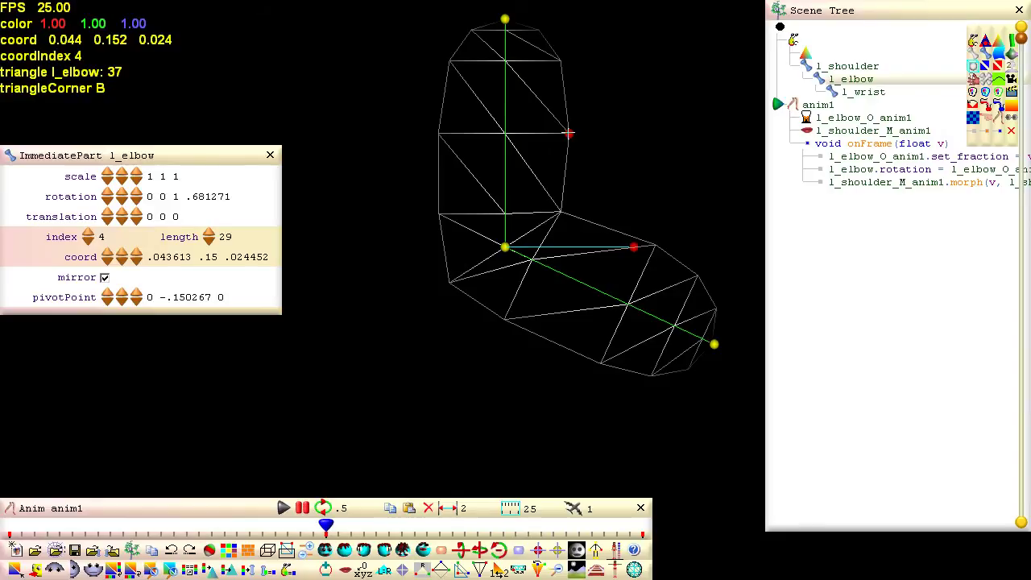
click(571, 132)
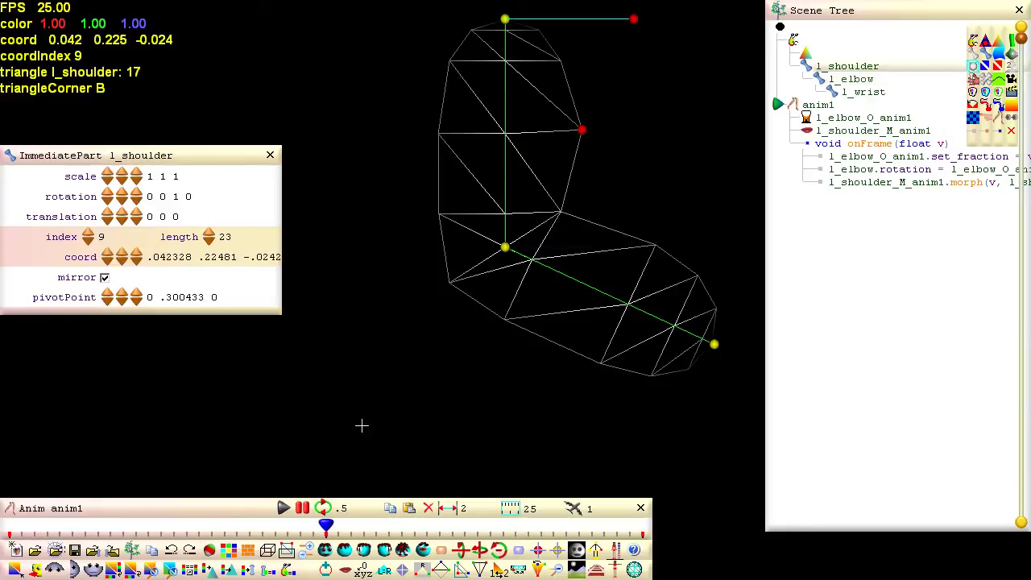
Play the corrected elbow animation in wireframe and solid shading to examine the bend from different angles, and stop it
click(303, 509)
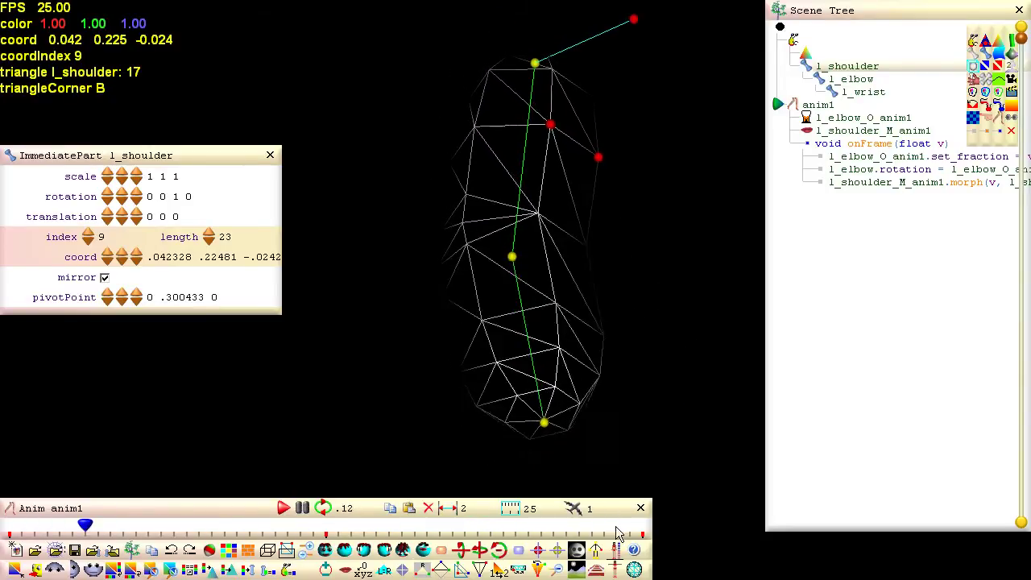
click(635, 570)
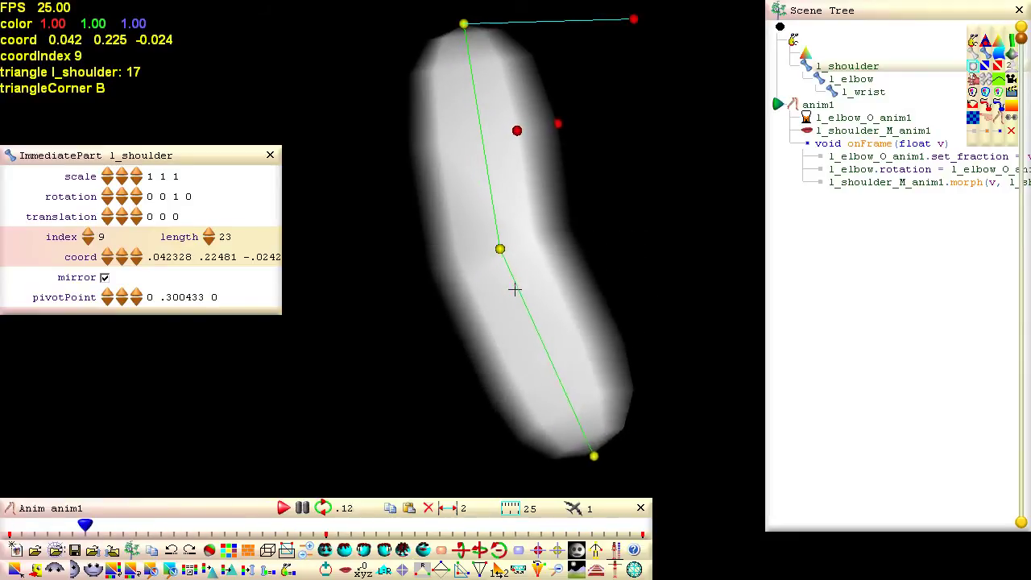
click(303, 509)
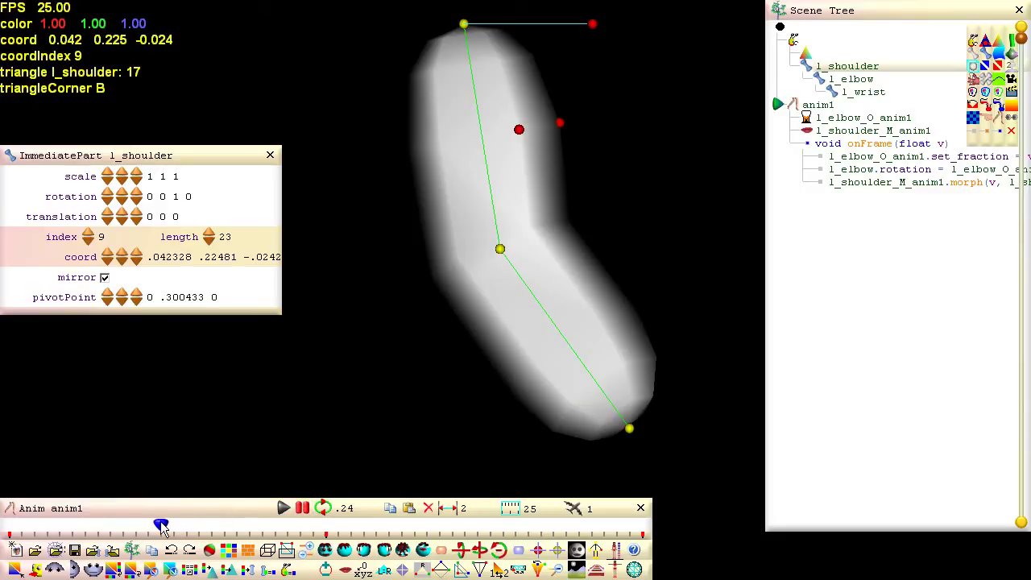
Copy the pose at time .5 to a keyframe at .74, and delete the pasted keyframe
drag(162, 526, 327, 526)
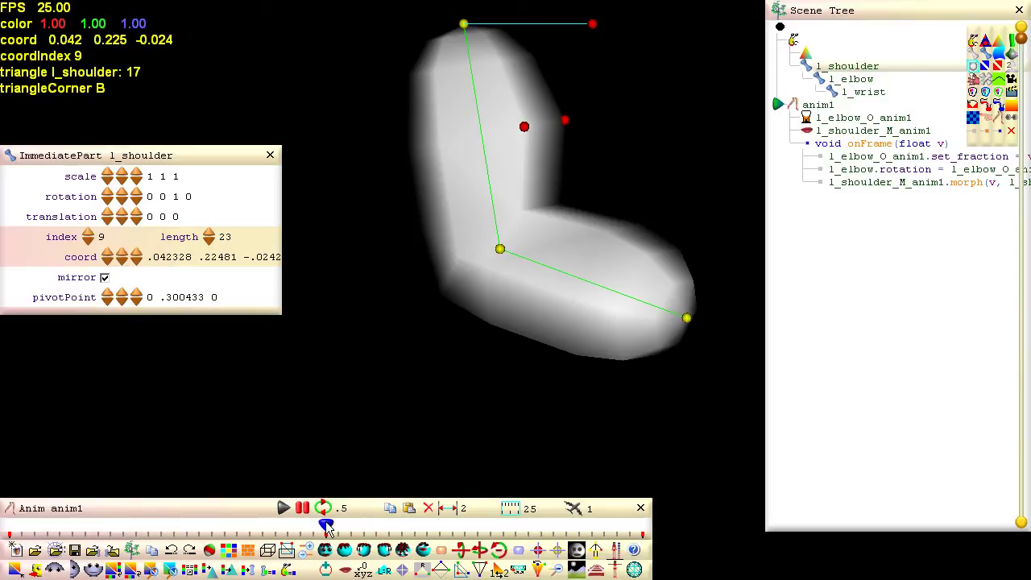
drag(326, 527, 477, 526)
click(409, 509)
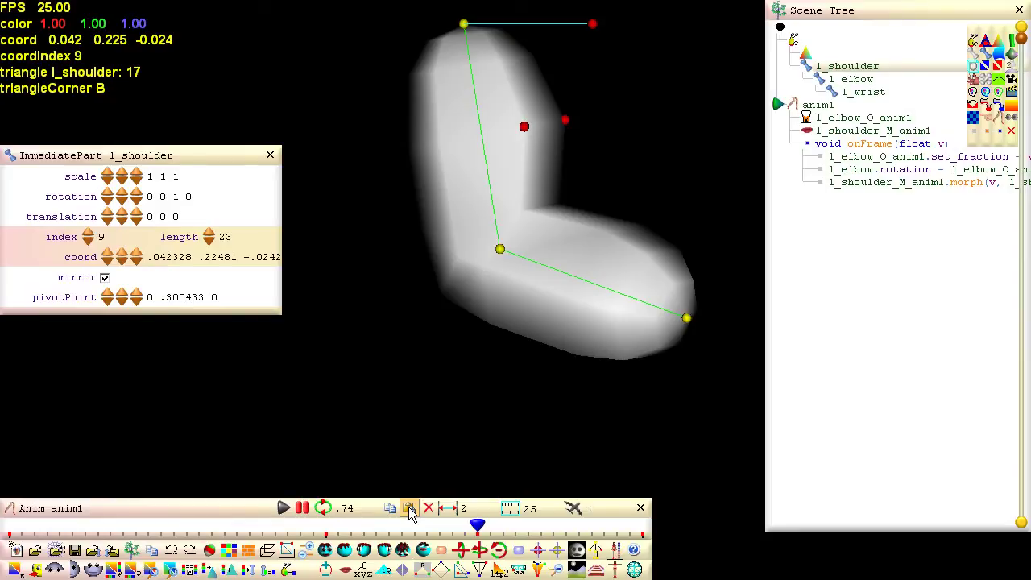
click(428, 510)
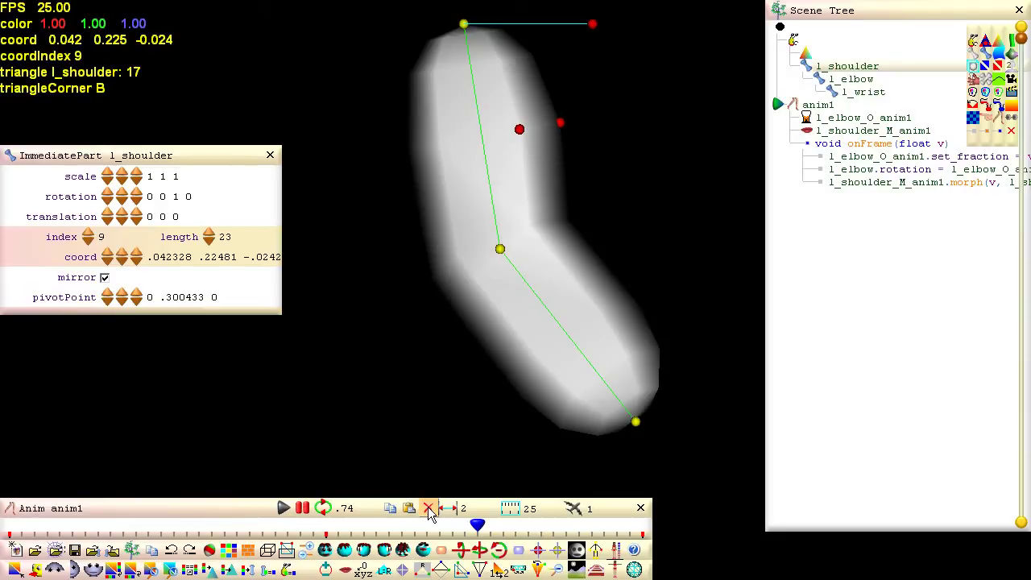
In the Scene node's output settings, disable genContactSBVT and enable genHAnimNodes
click(780, 28)
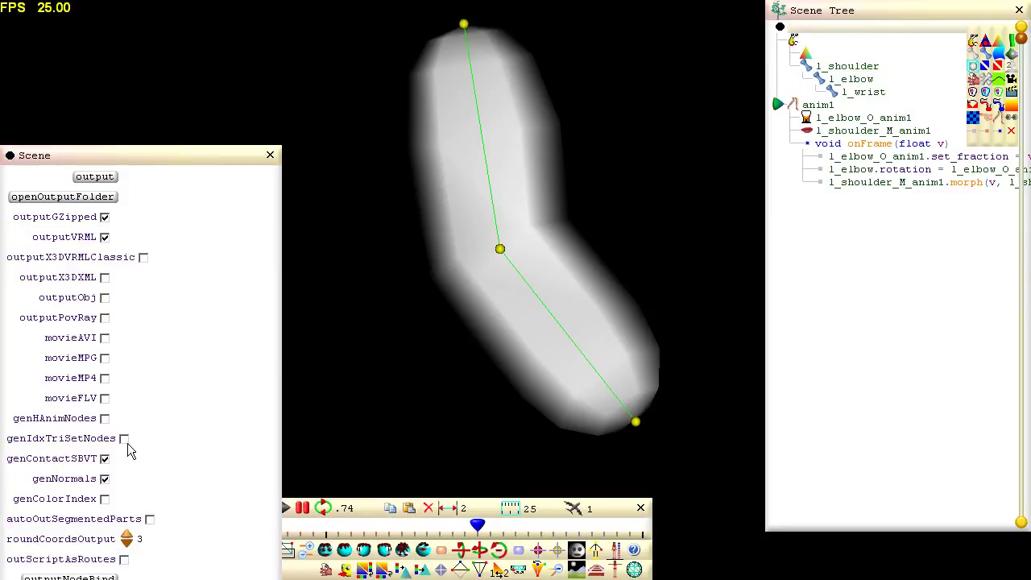
click(104, 459)
click(105, 418)
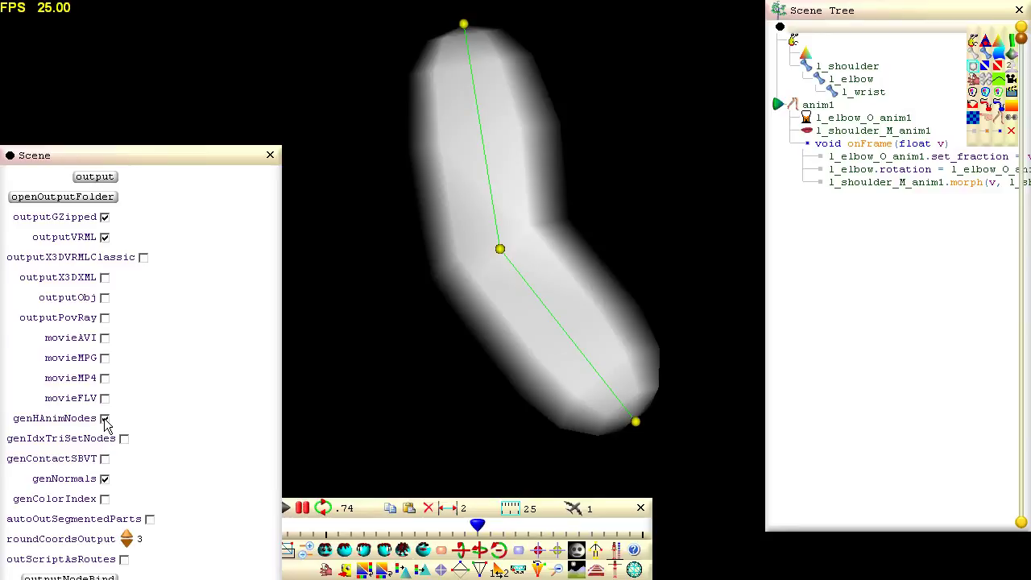